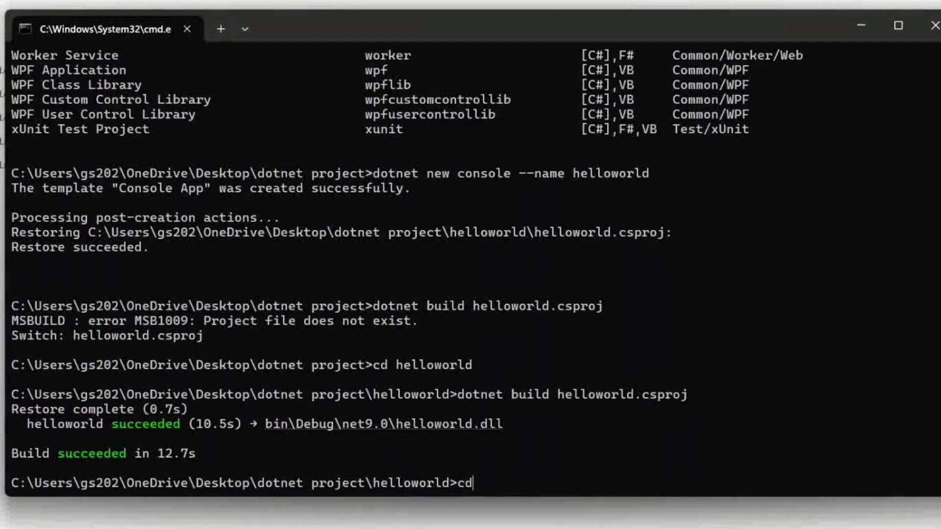
# - Copy the bin\Debug\net9.0\helloworld.dll output path and paste it after cd at the prompt
pyautogui.moveTo(509, 425); pyautogui.dragTo(267, 433)
pyautogui.press('super+c')
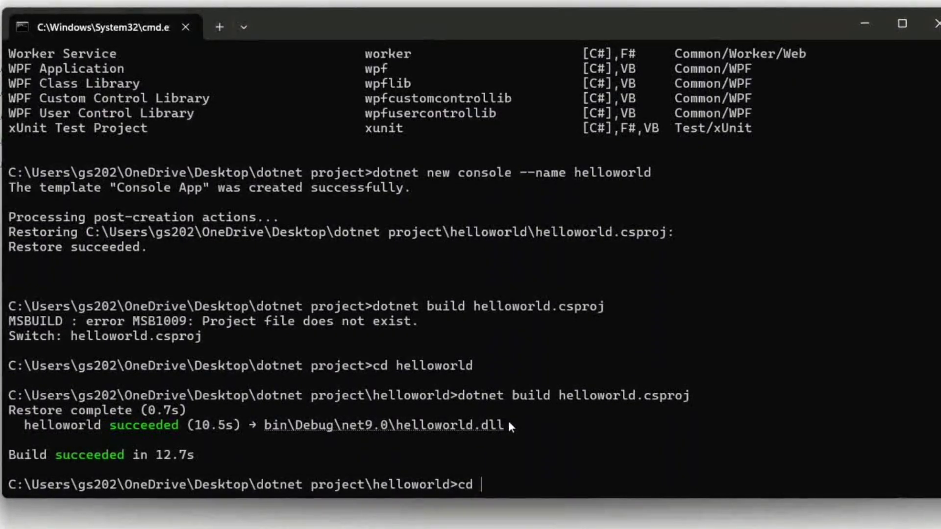
pyautogui.rightClick(267, 433)
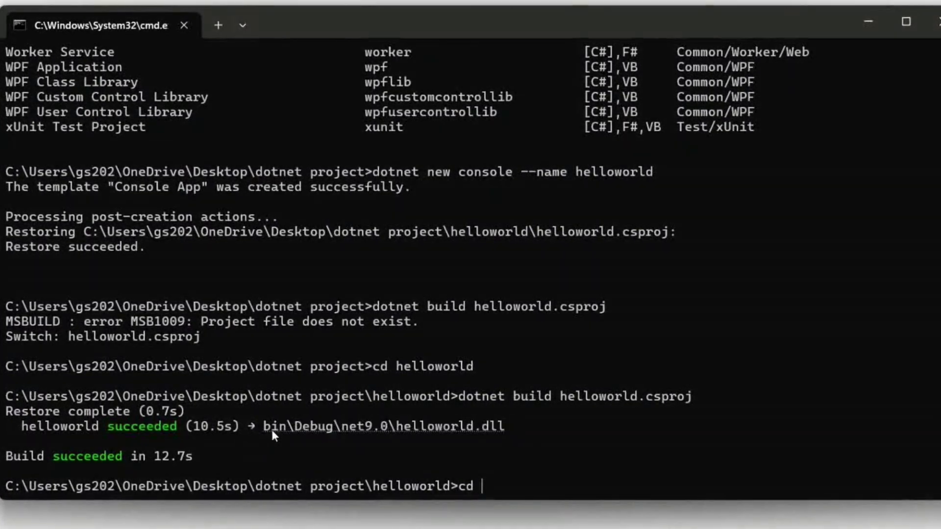
pyautogui.rightClick(492, 484)
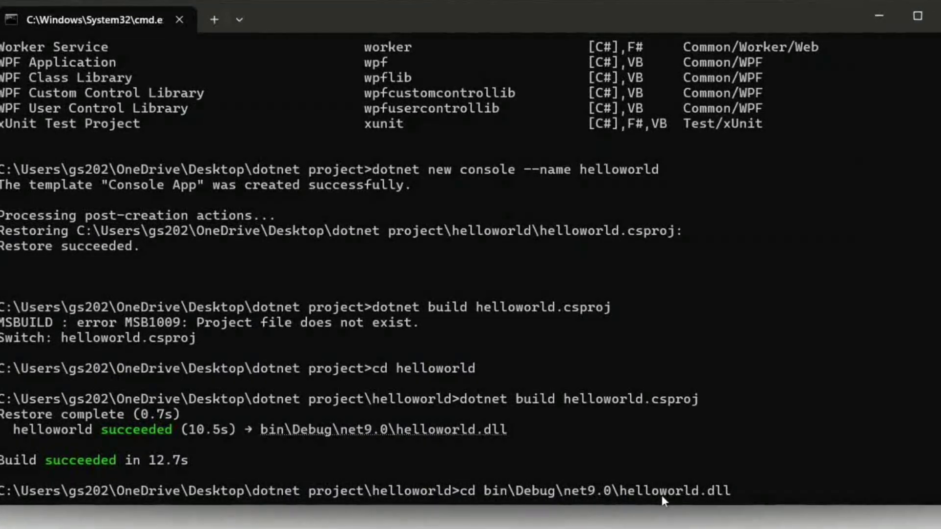
pyautogui.moveTo(772, 495); pyautogui.dragTo(622, 498)
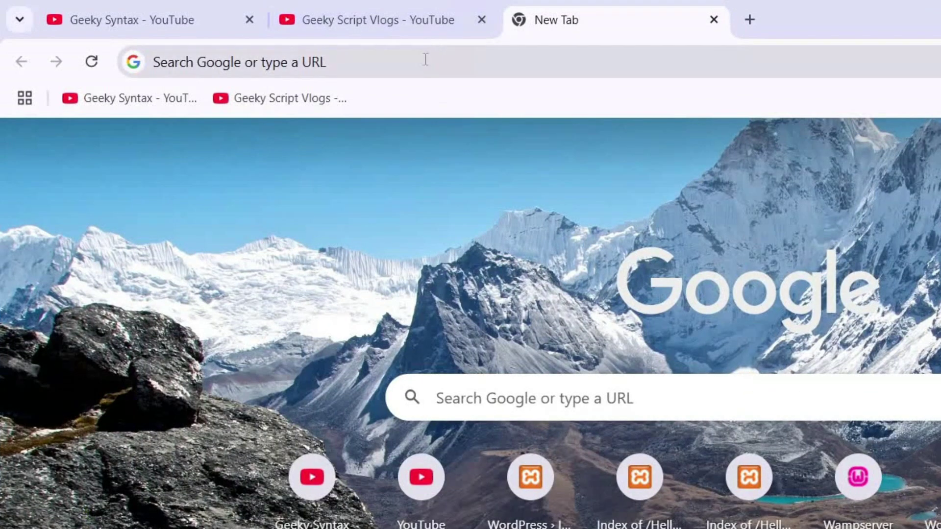
# - Search 'dotnet sdk download' and open Microsoft's Download .NET result
pyautogui.click(376, 55)
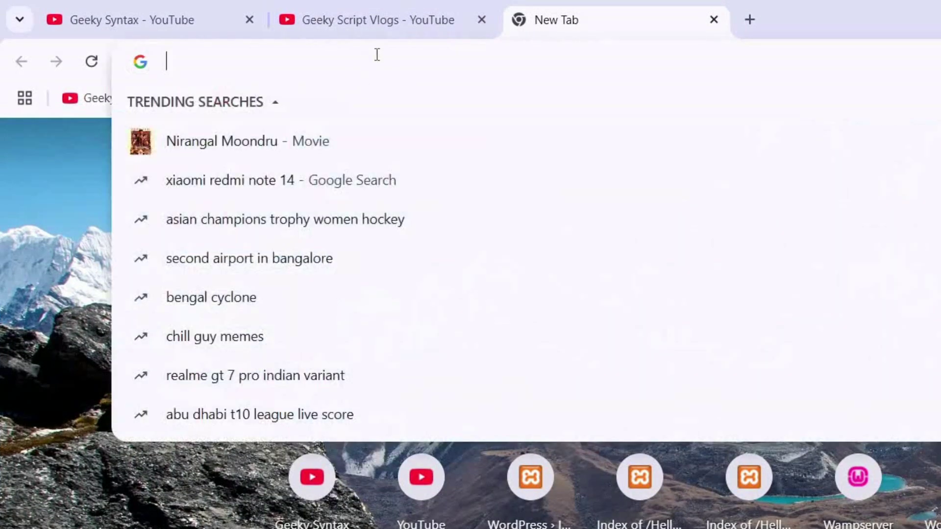
pyautogui.write('dotnet ')
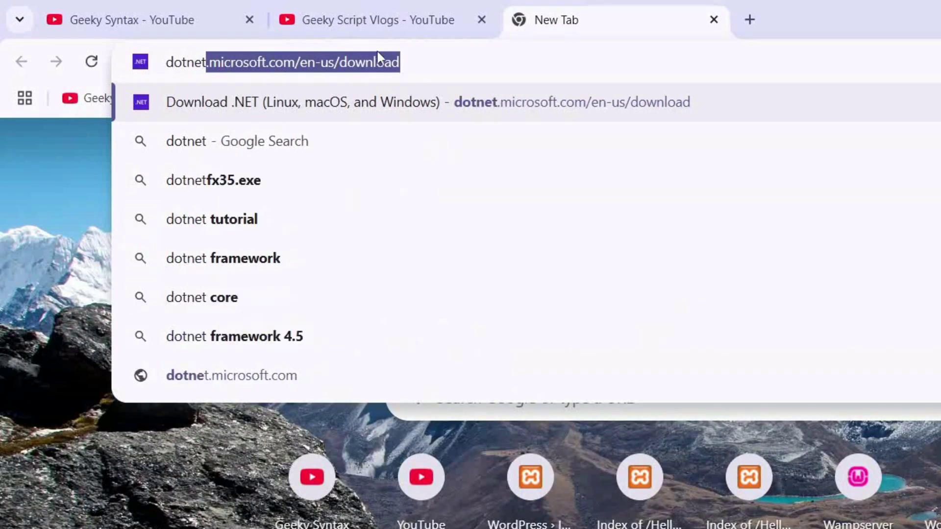
pyautogui.write('sdk')
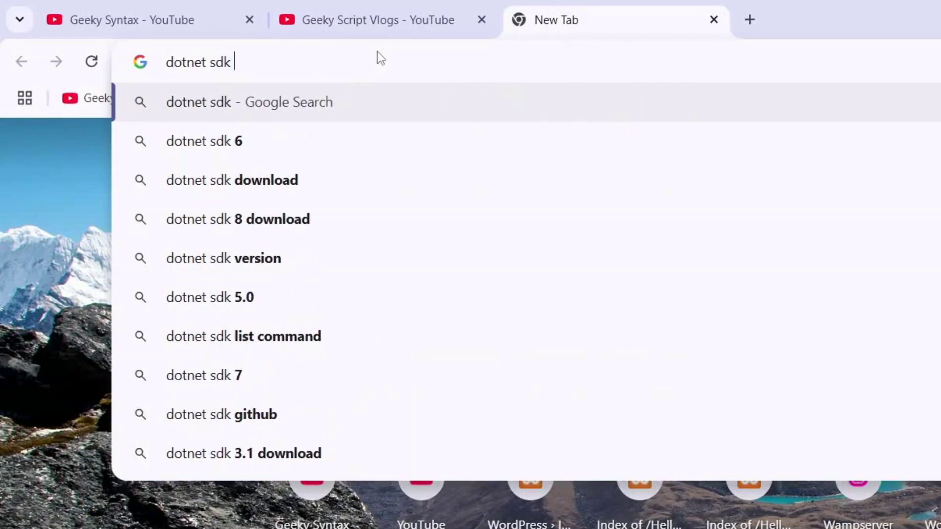
pyautogui.press('Down')
pyautogui.press('Down')
pyautogui.press('Return')
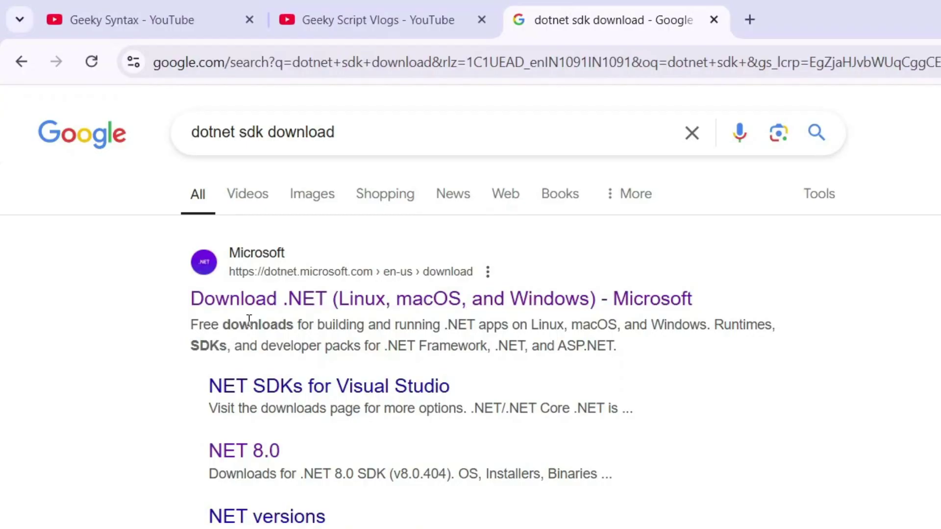
pyautogui.click(292, 309)
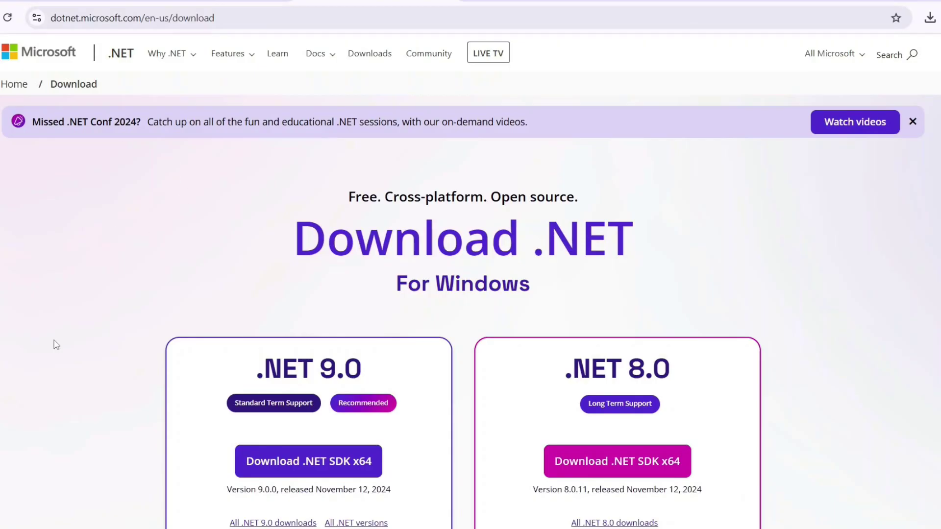
# - Scroll down to the .NET 9.0 and .NET 8.0 version cards and review them
pyautogui.click(212, 24)
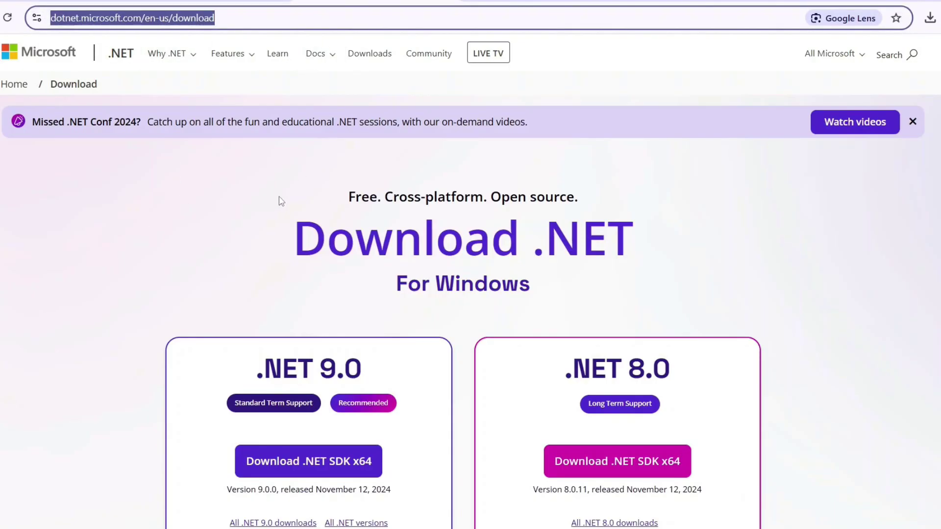
pyautogui.click(163, 225)
pyautogui.scroll(-3, 550, 187)
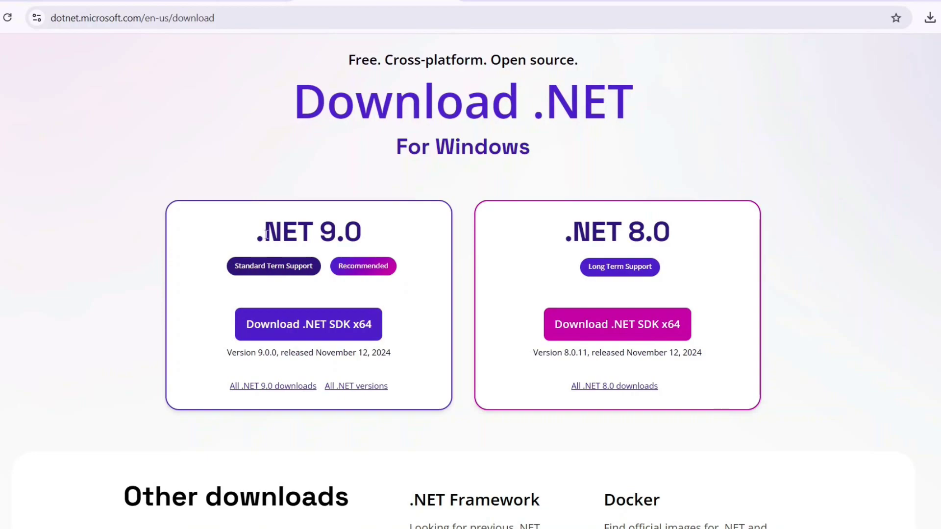
pyautogui.moveTo(264, 235); pyautogui.dragTo(466, 231)
pyautogui.click(400, 232)
pyautogui.tripleClick(597, 224)
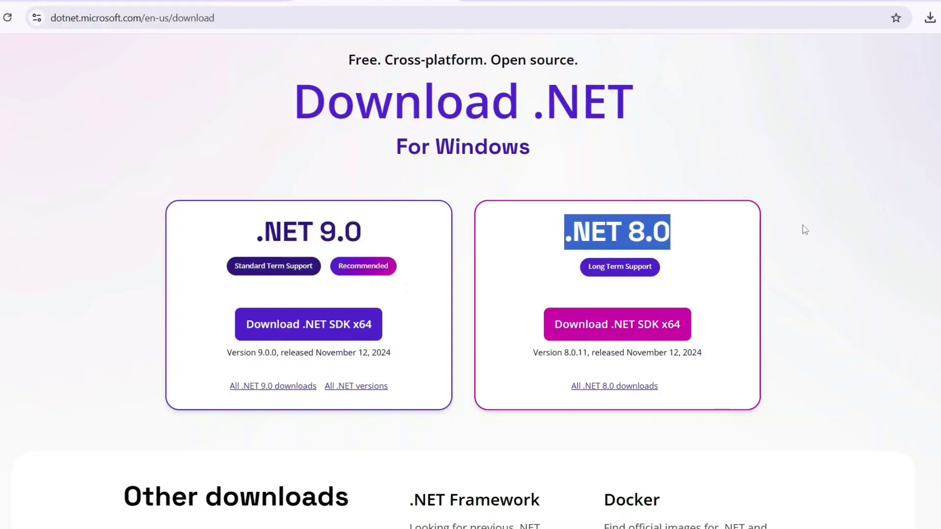
pyautogui.click(713, 223)
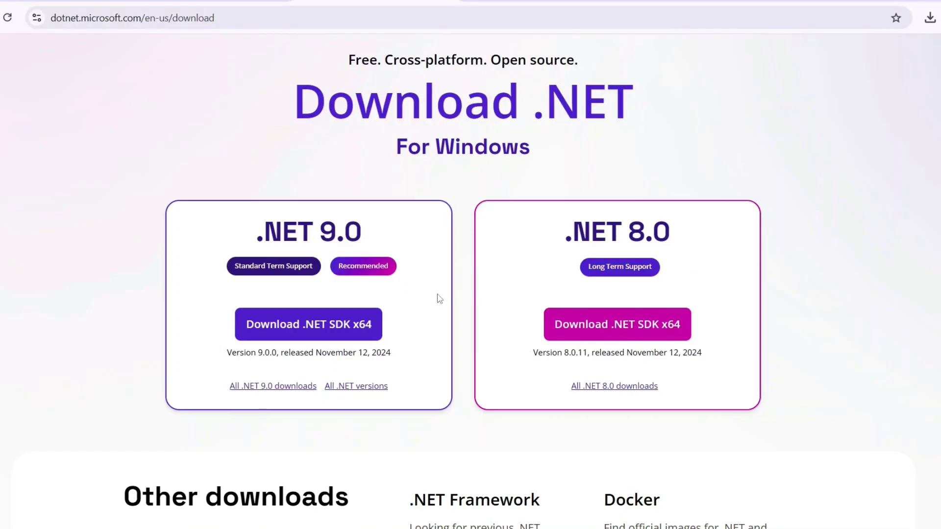
pyautogui.moveTo(395, 235); pyautogui.dragTo(151, 206)
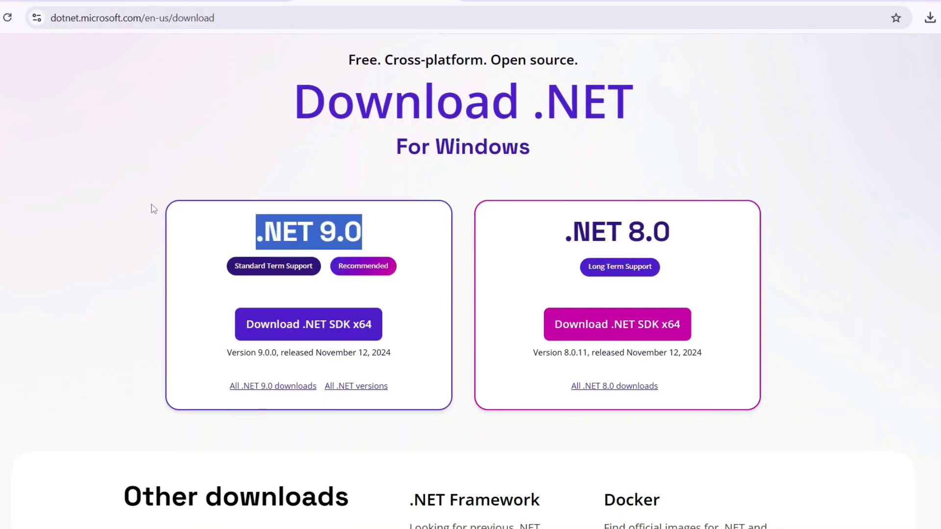
pyautogui.click(302, 226)
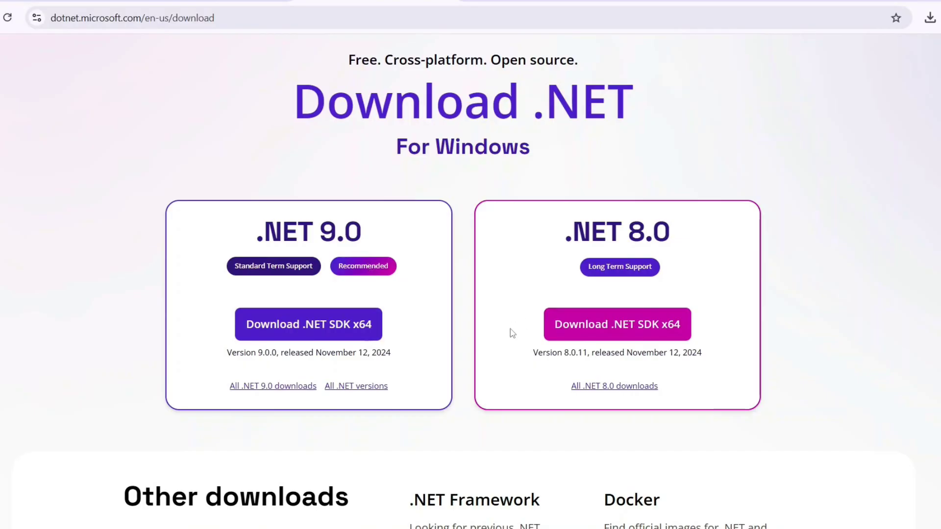
# - Download the .NET 9.0 SDK x64 installer, confirm it completed in Downloads, then show the desktop
pyautogui.click(330, 327)
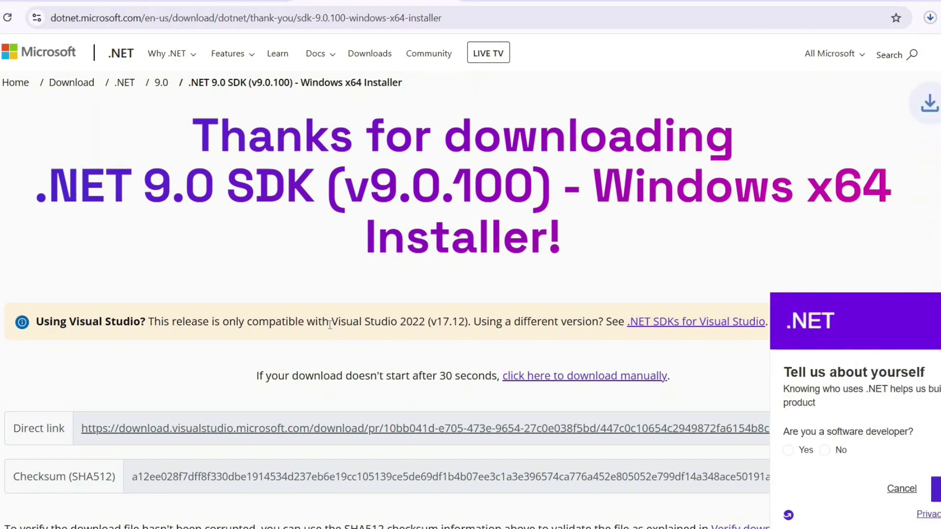
pyautogui.moveTo(229, 149); pyautogui.dragTo(790, 159)
pyautogui.click(902, 69)
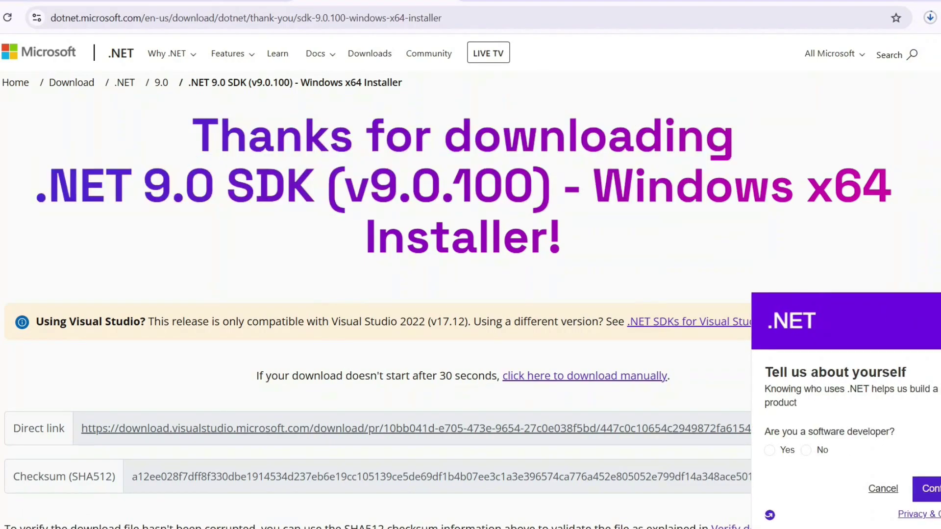
pyautogui.click(930, 17)
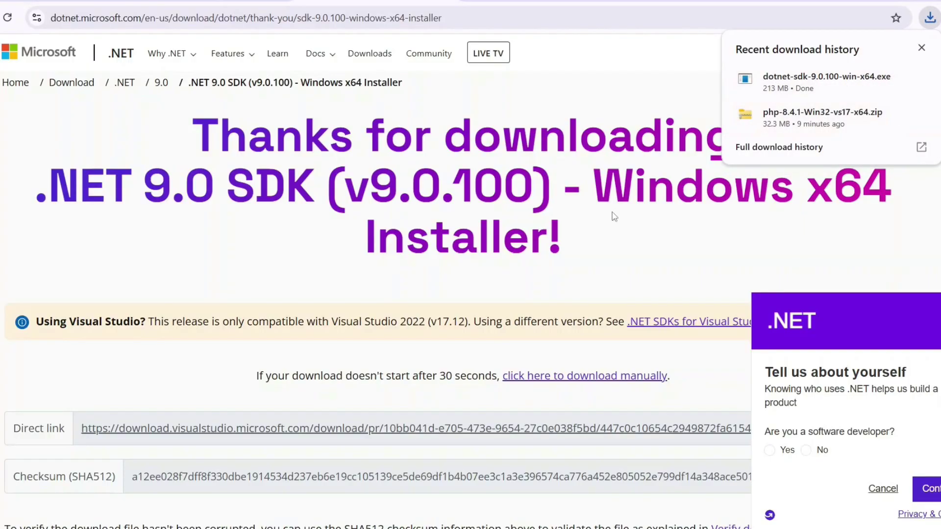
pyautogui.click(622, 94)
pyautogui.press('super+d')
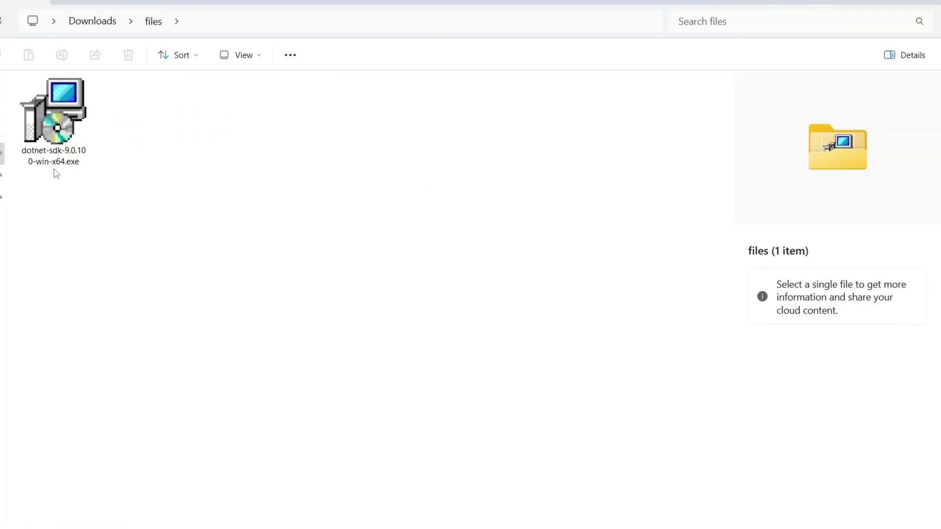
# - Run dotnet-sdk-9.0.100-win-x64.exe from Downloads\files to start the SDK installation
pyautogui.click(47, 122)
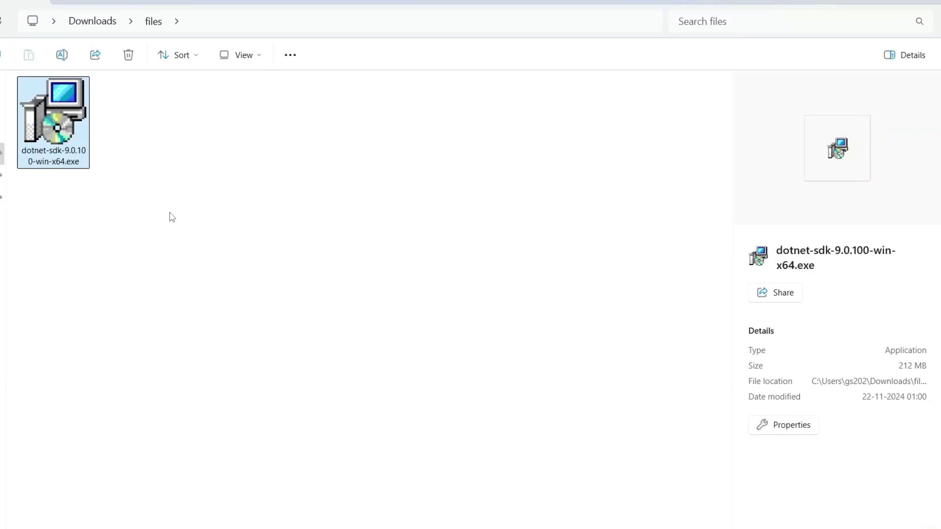
pyautogui.doubleClick(71, 127)
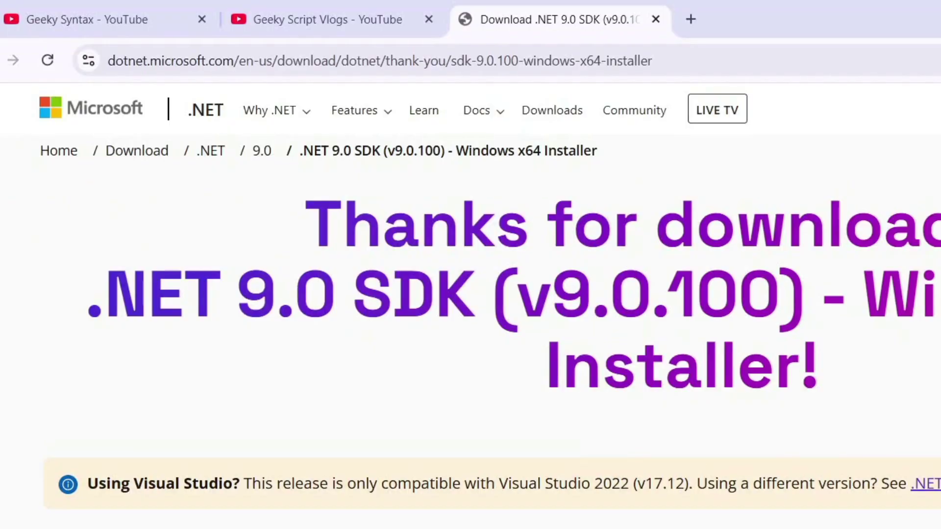
pyautogui.click(112, 11)
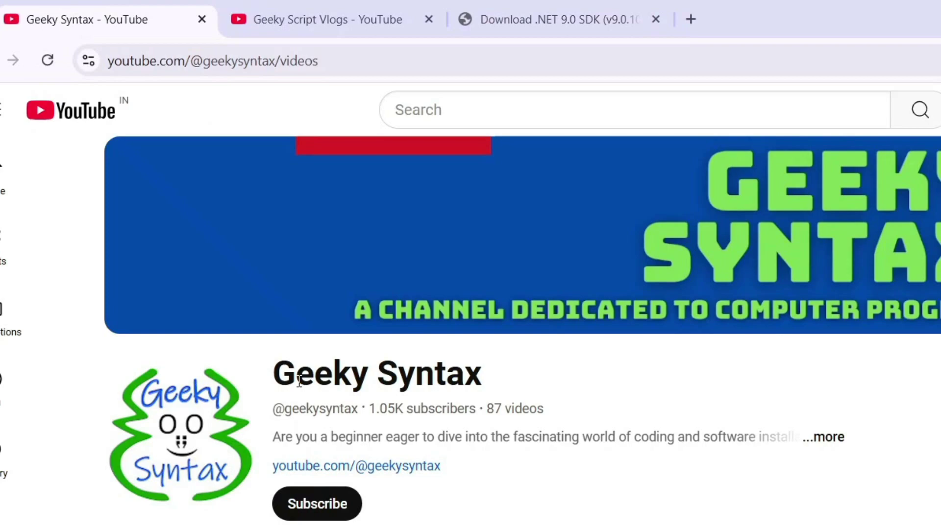
# - Scroll through the Geeky Syntax channel's videos page
pyautogui.moveTo(299, 381); pyautogui.dragTo(555, 379)
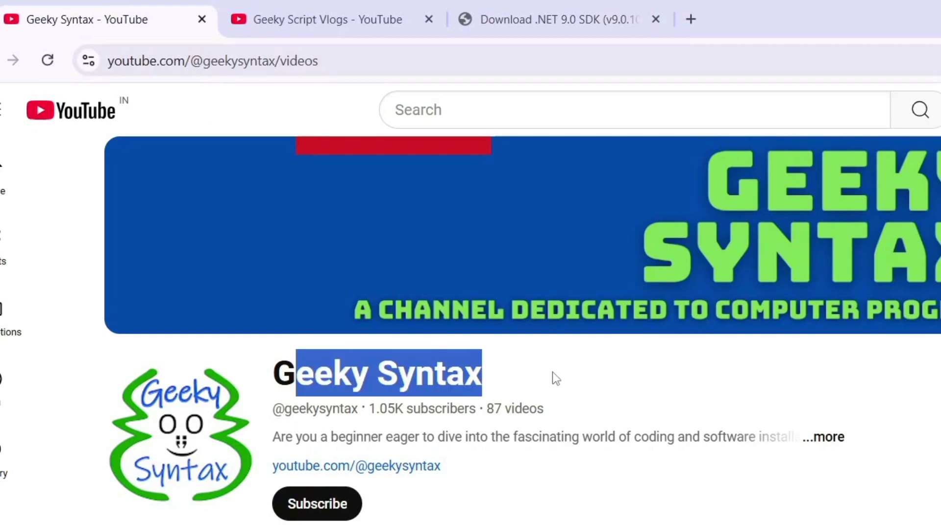
pyautogui.click(552, 372)
pyautogui.scroll(-6, 552, 372)
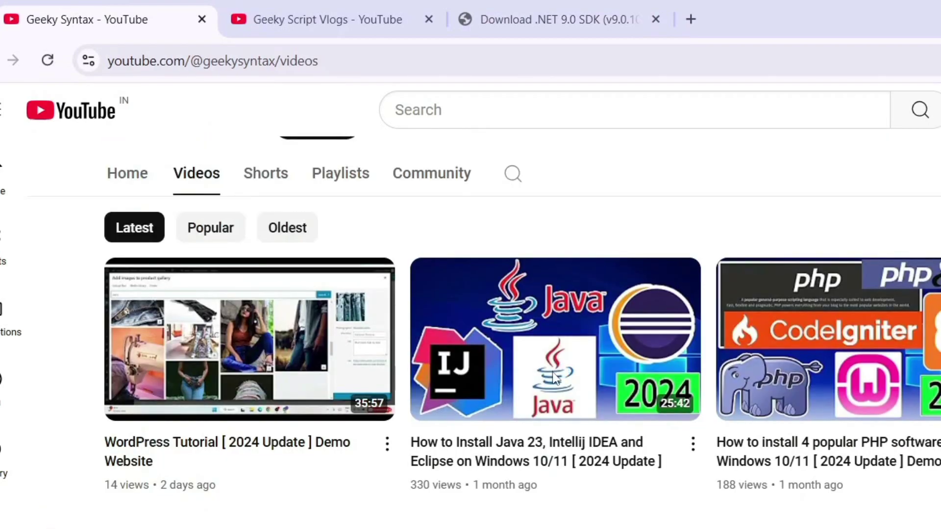
pyautogui.scroll(-5, 553, 378)
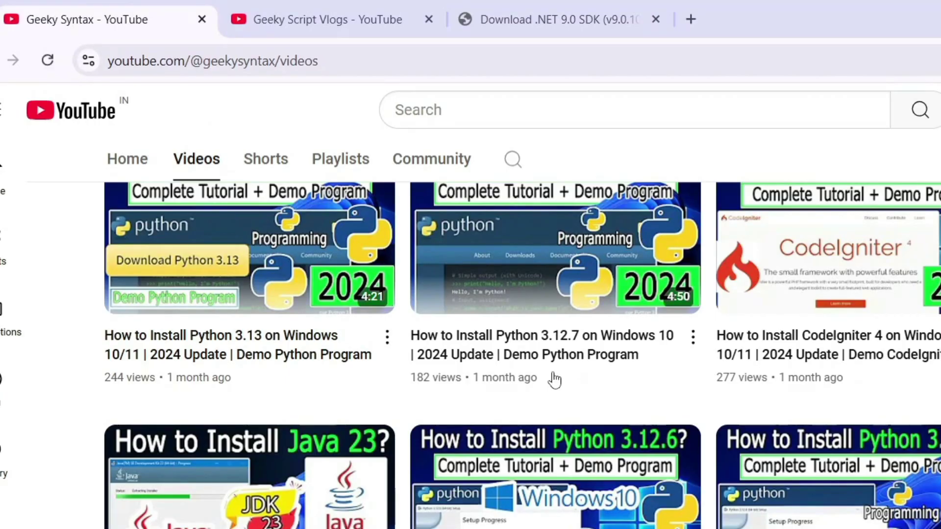
pyautogui.scroll(-10, 554, 379)
pyautogui.scroll(-10, 554, 382)
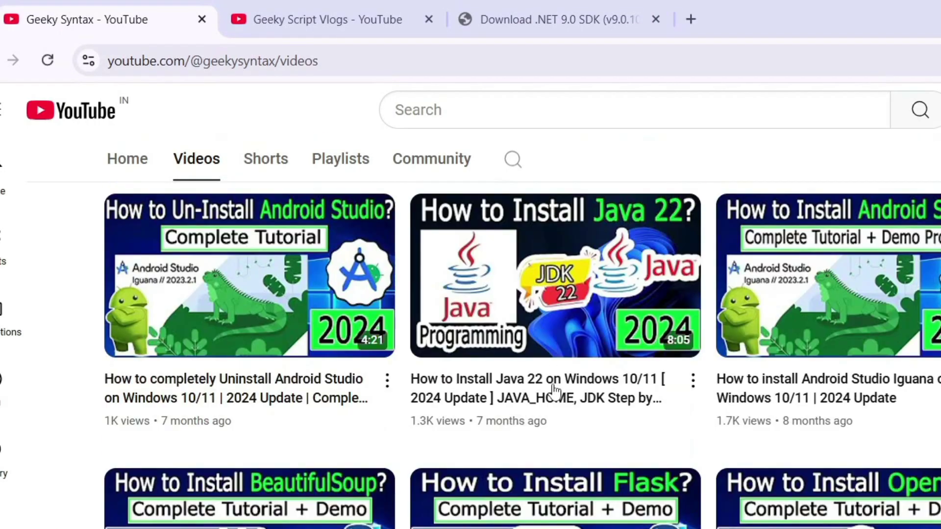
pyautogui.scroll(-10, 555, 392)
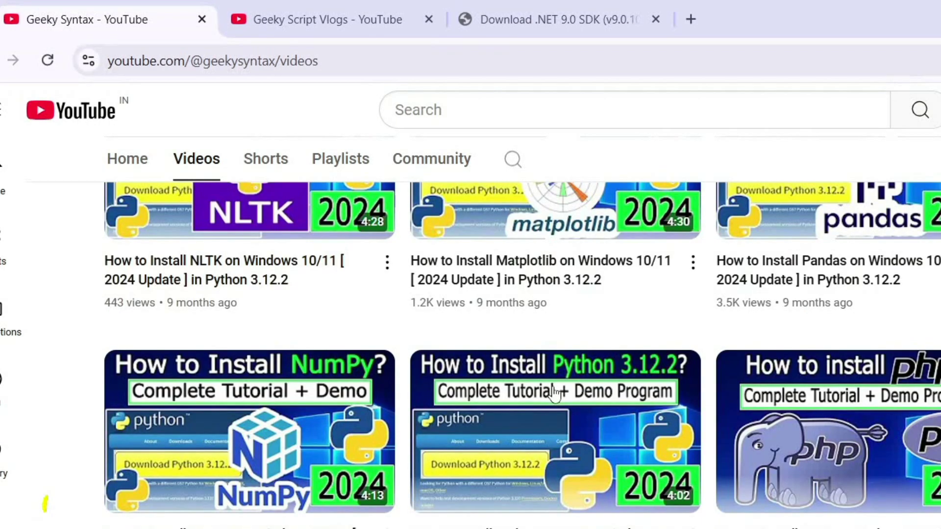
pyautogui.scroll(20, 554, 392)
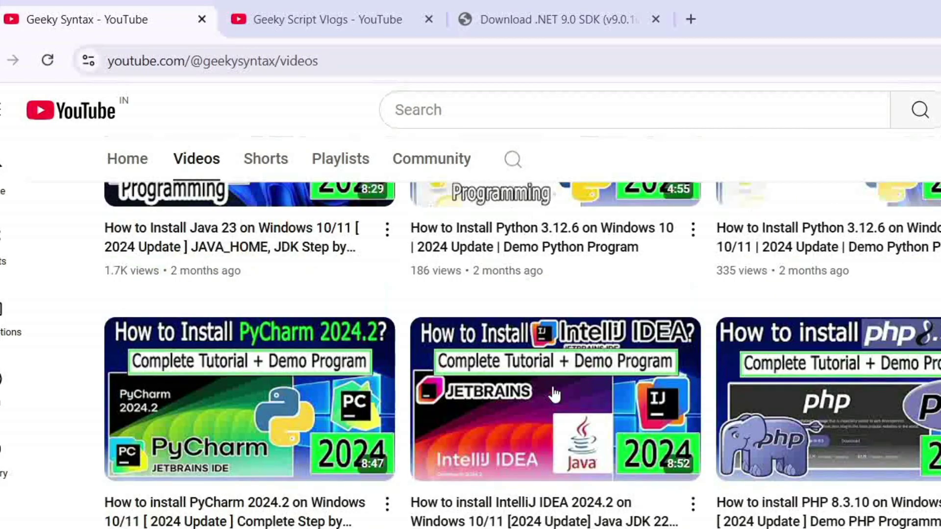
pyautogui.scroll(10, 553, 394)
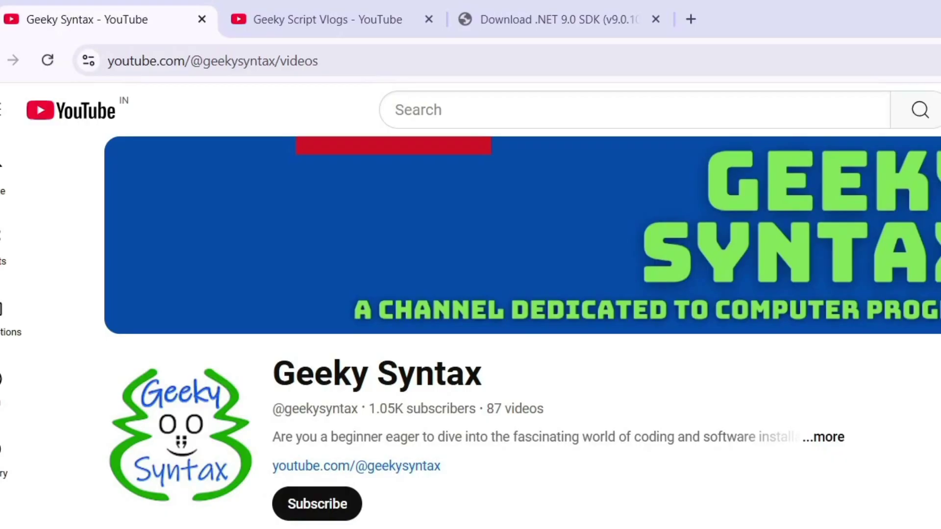
pyautogui.scroll(-5, 554, 392)
# - Look at the Geeky Script Vlogs channel tab, then return to the Geeky Syntax tab
pyautogui.hotkey('ctrl', 'Tab')
pyautogui.moveTo(316, 375); pyautogui.dragTo(716, 376)
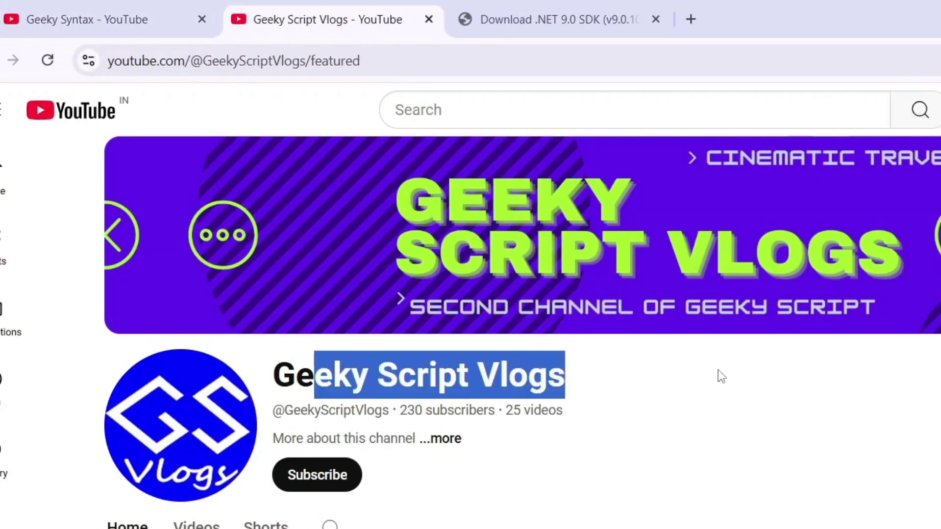
pyautogui.click(635, 387)
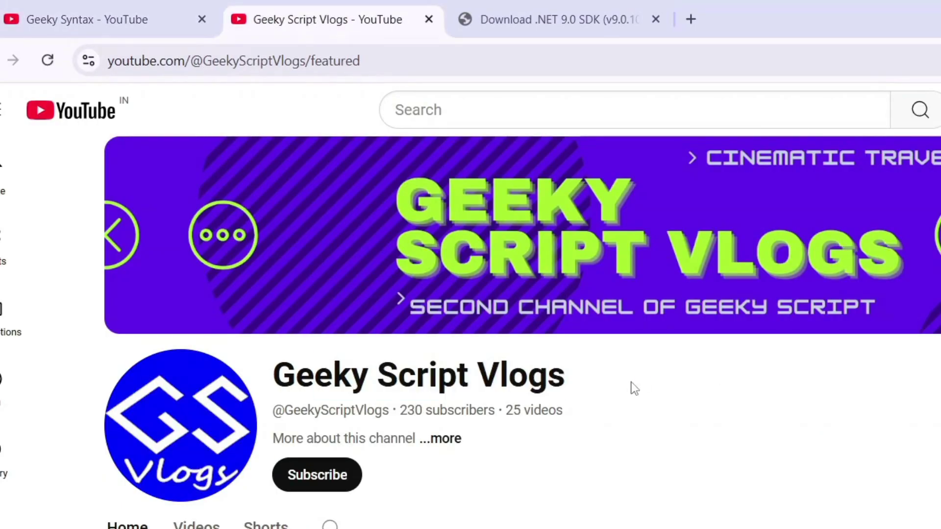
pyautogui.click(178, 22)
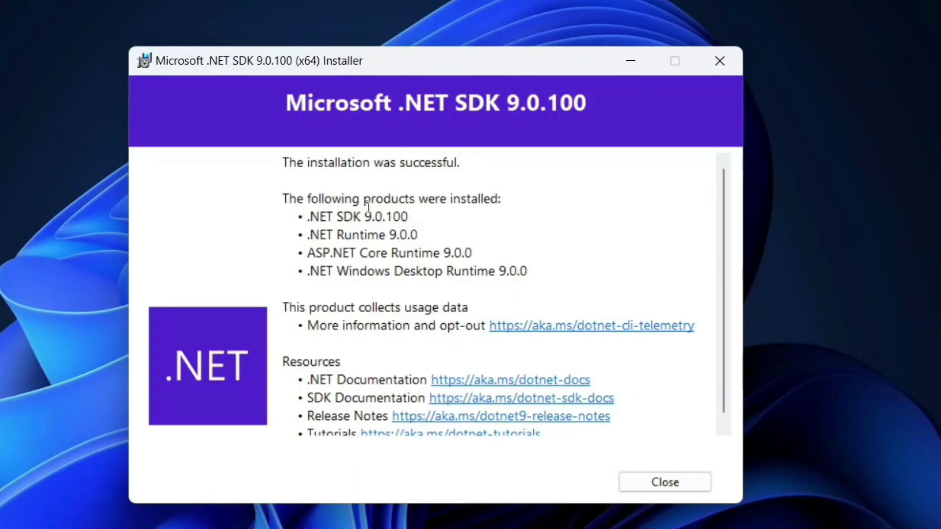
# - Review the .NET SDK 9.0.100 installation success summary and close the installer
pyautogui.moveTo(339, 177); pyautogui.dragTo(552, 174)
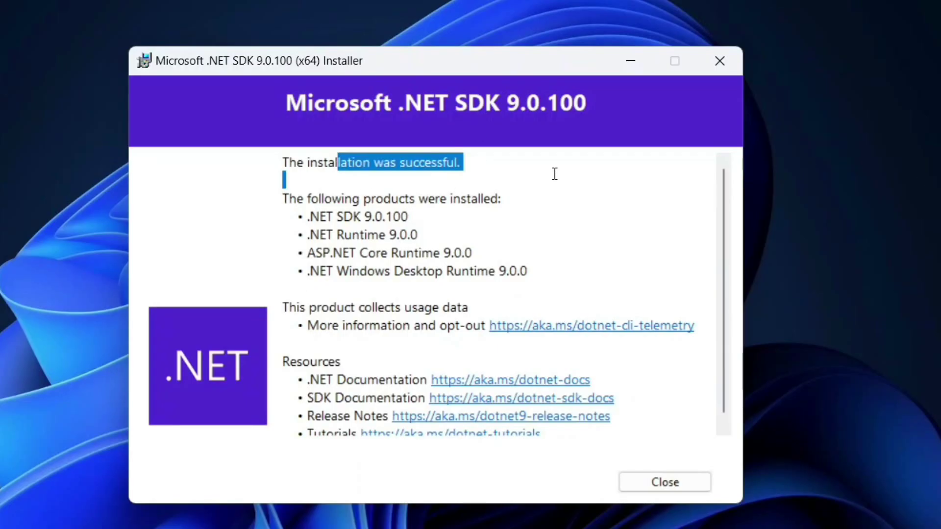
pyautogui.click(544, 201)
pyautogui.scroll(-1, 629, 389)
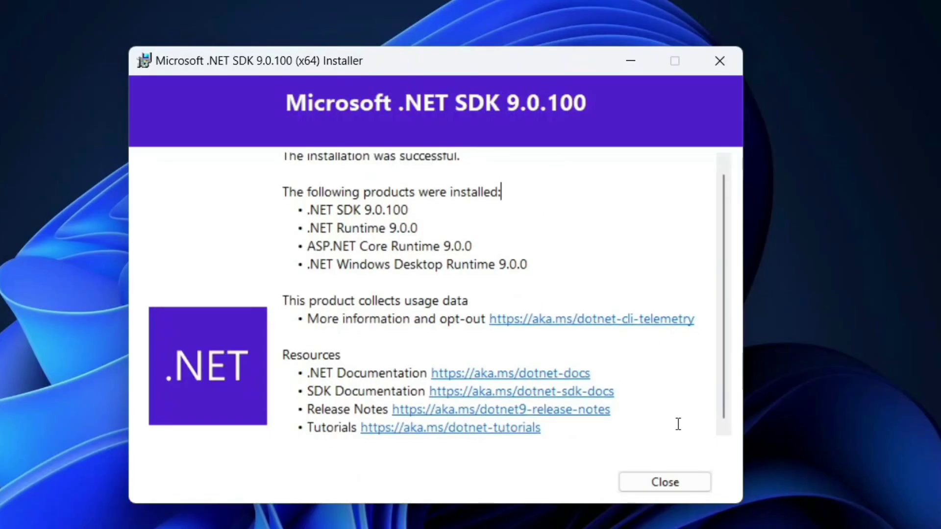
pyautogui.click(659, 483)
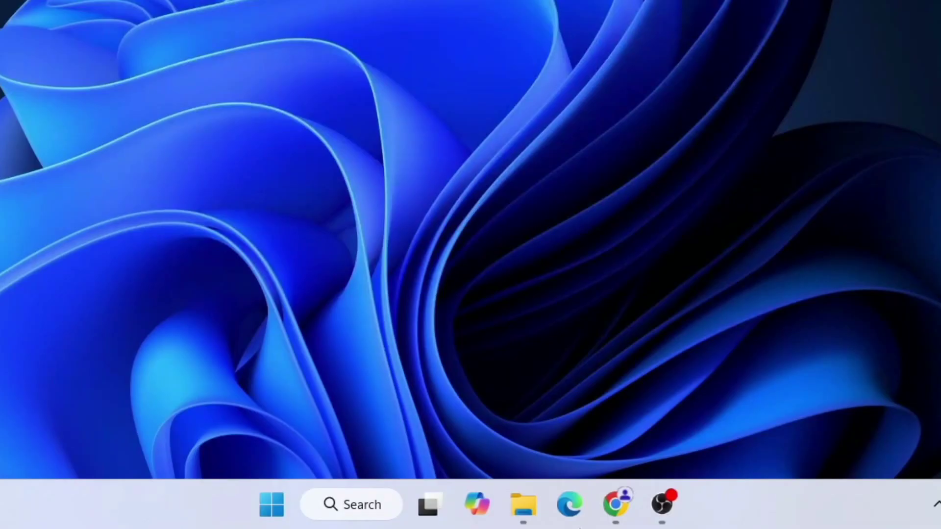
# - Launch Command Prompt from the Start search for cmd
pyautogui.click(380, 508)
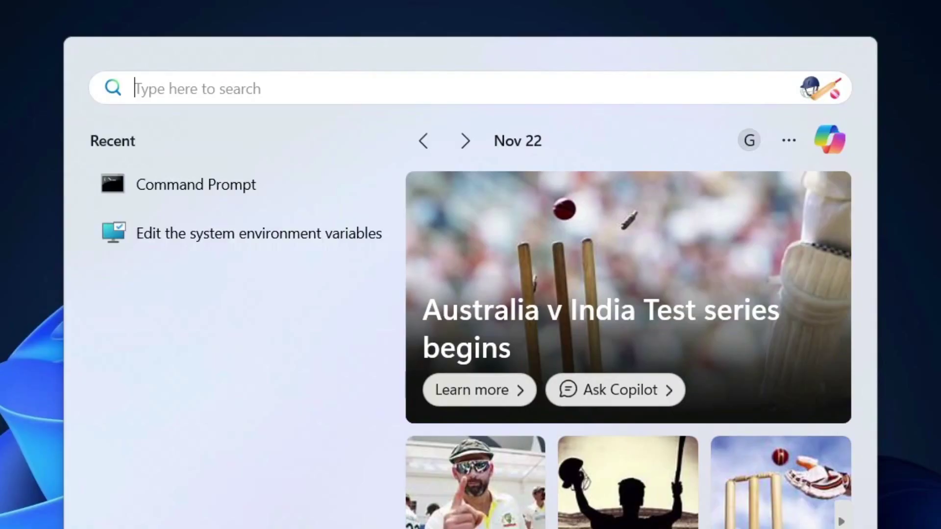
pyautogui.write('cmd')
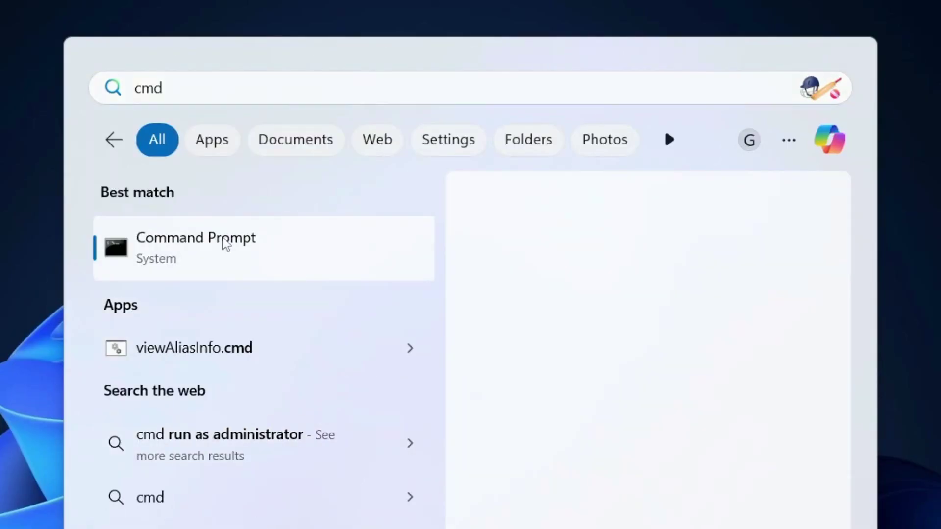
pyautogui.click(222, 243)
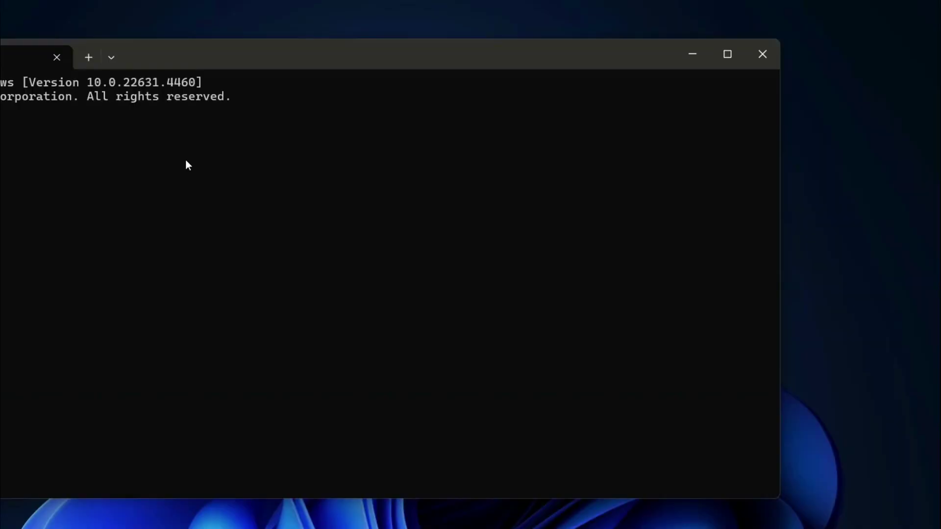
pyautogui.moveTo(180, 72); pyautogui.dragTo(317, 65)
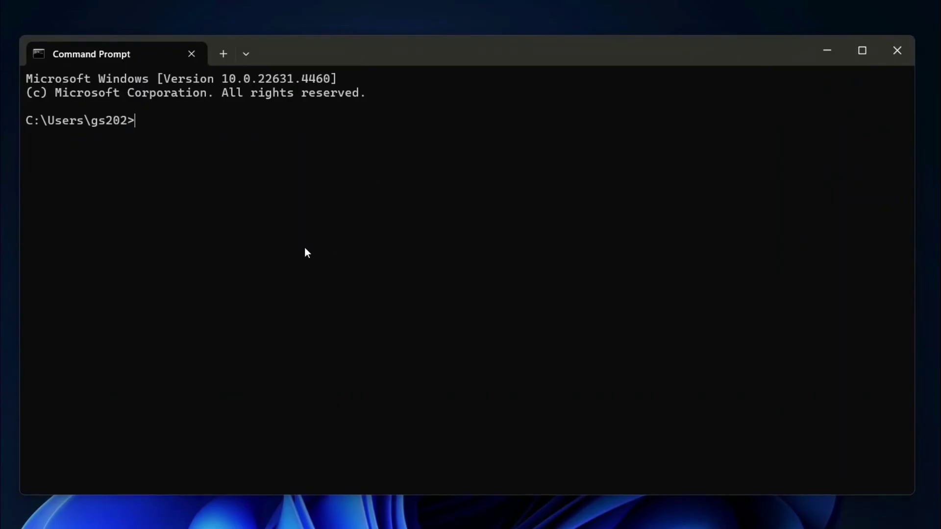
# - Run dotnet --info and scroll up through its output
pyautogui.write('dotnet --info')
pyautogui.press('Return')
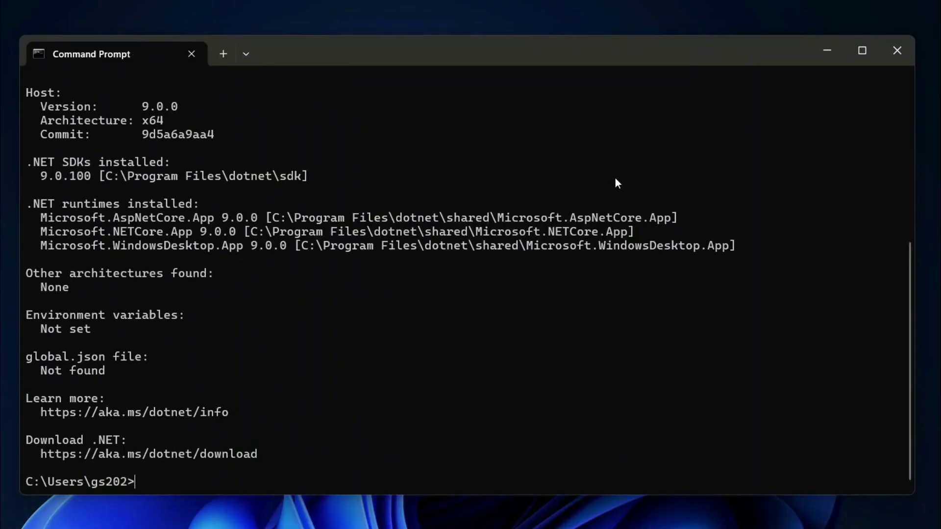
pyautogui.scroll(4, 293, 347)
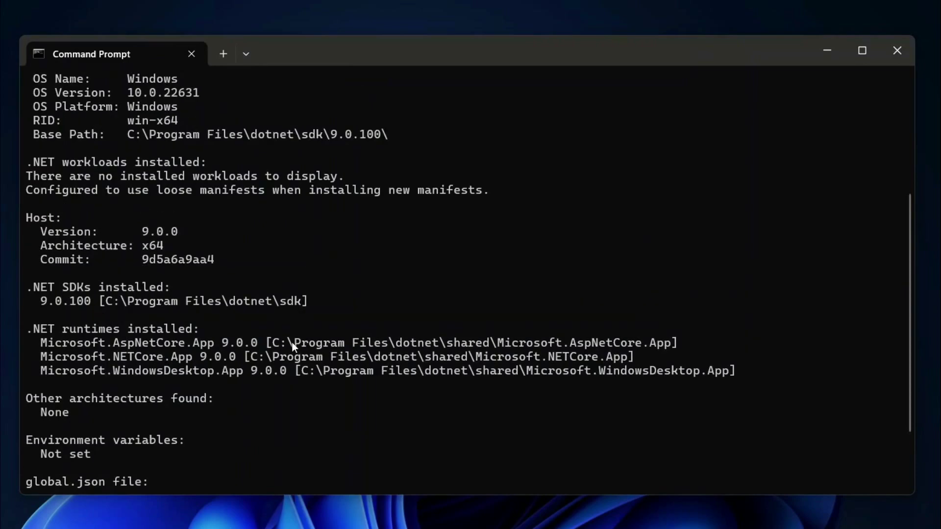
pyautogui.scroll(1, 304, 334)
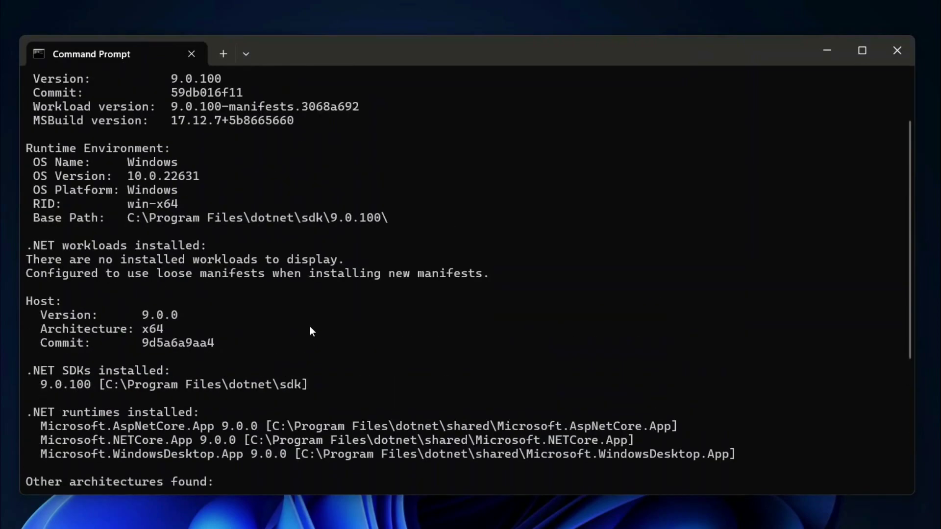
pyautogui.scroll(1, 314, 318)
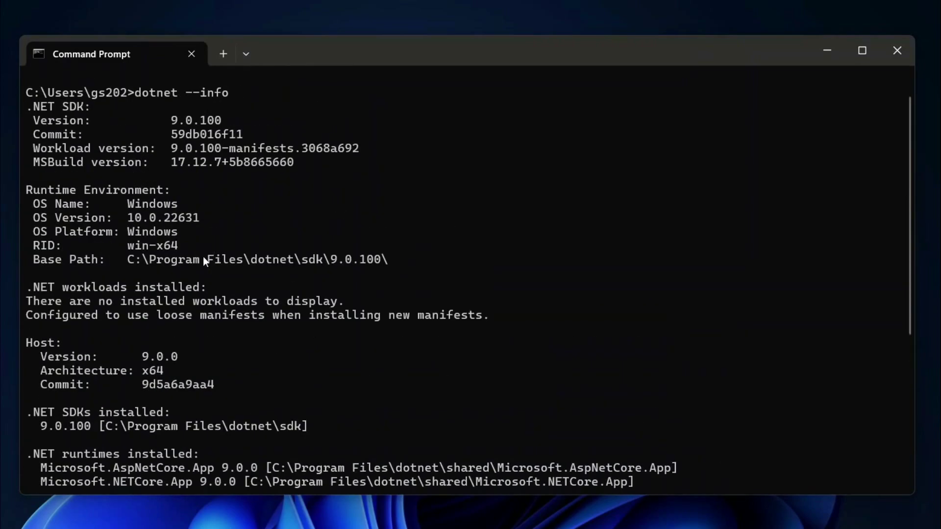
pyautogui.scroll(1, 195, 288)
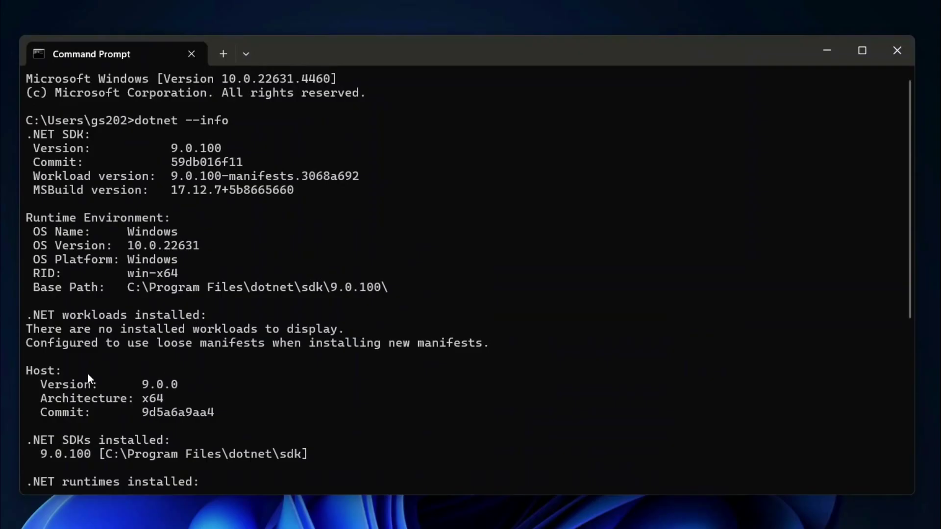
# - Highlight the Host, SDK Version 9.0.100 and installed SDKs lines, then close Command Prompt
pyautogui.moveTo(46, 384); pyautogui.dragTo(212, 390)
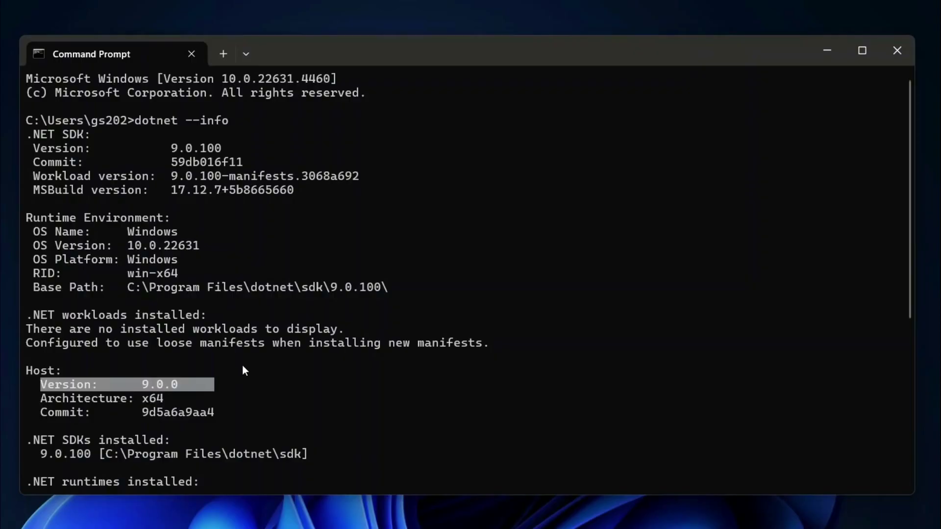
pyautogui.moveTo(37, 152); pyautogui.dragTo(211, 153)
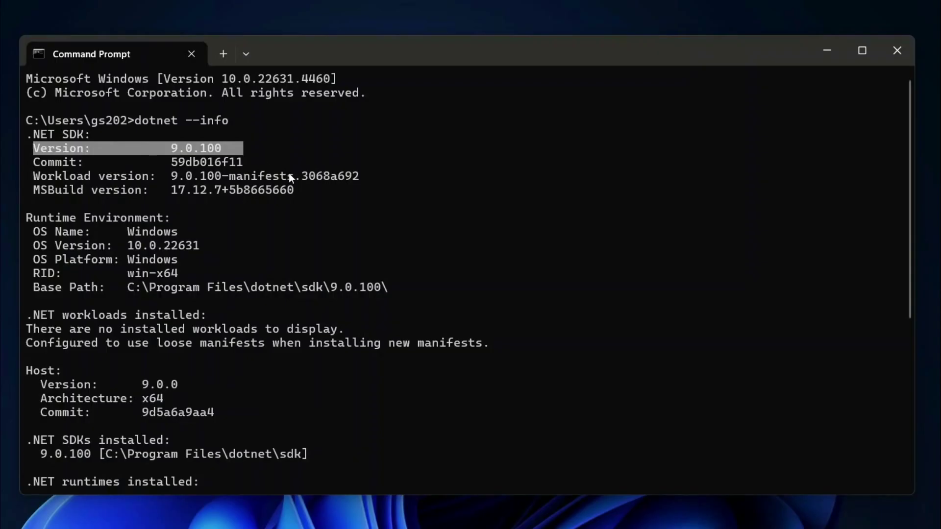
pyautogui.moveTo(230, 117); pyautogui.dragTo(134, 124)
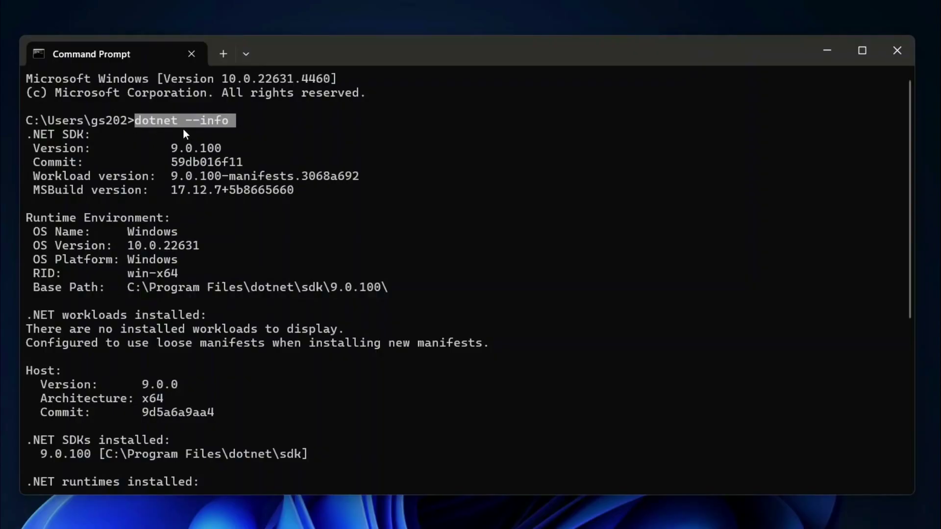
pyautogui.hotkey('ctrl', 'c')
pyautogui.moveTo(69, 148); pyautogui.dragTo(206, 440)
pyautogui.click(300, 330)
pyautogui.scroll(-8, 333, 186)
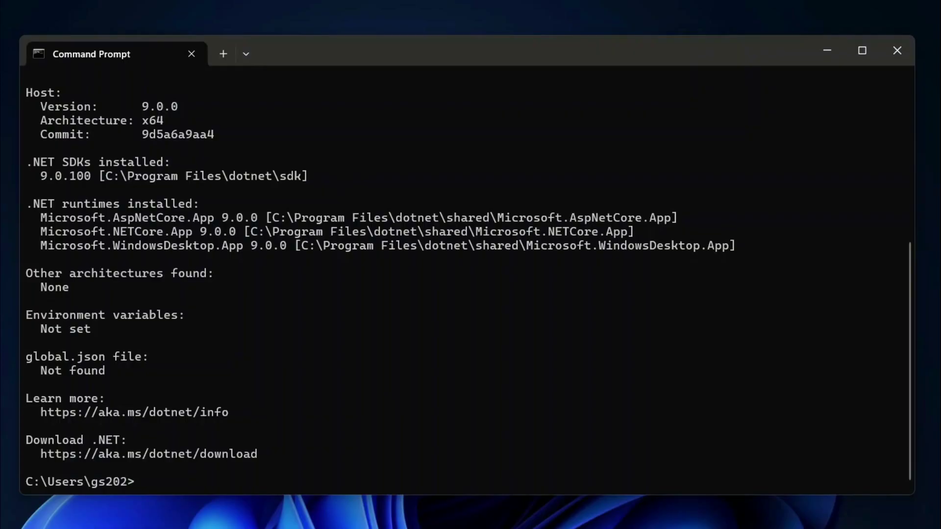
pyautogui.click(911, 51)
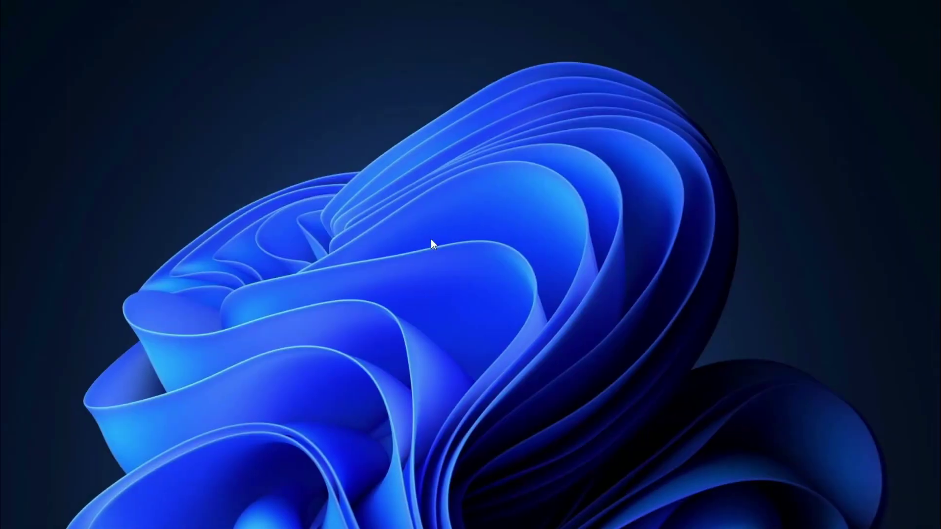
# - Create a new desktop folder named 'dotnet project' and open it
pyautogui.rightClick(90, 36)
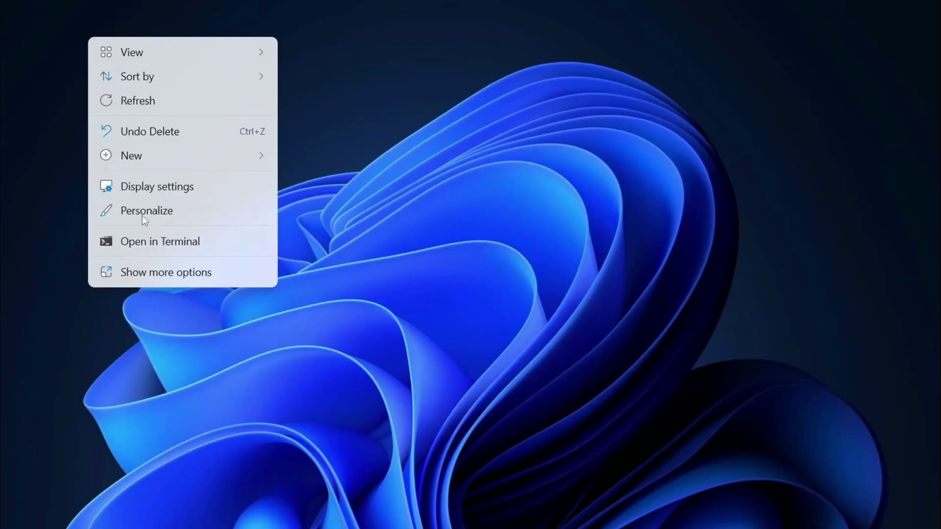
pyautogui.moveTo(167, 154)
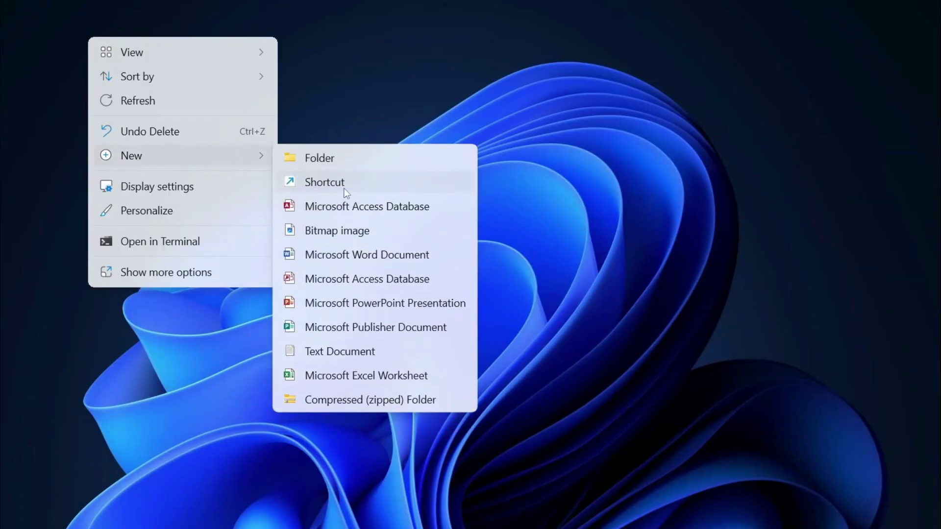
pyautogui.click(343, 163)
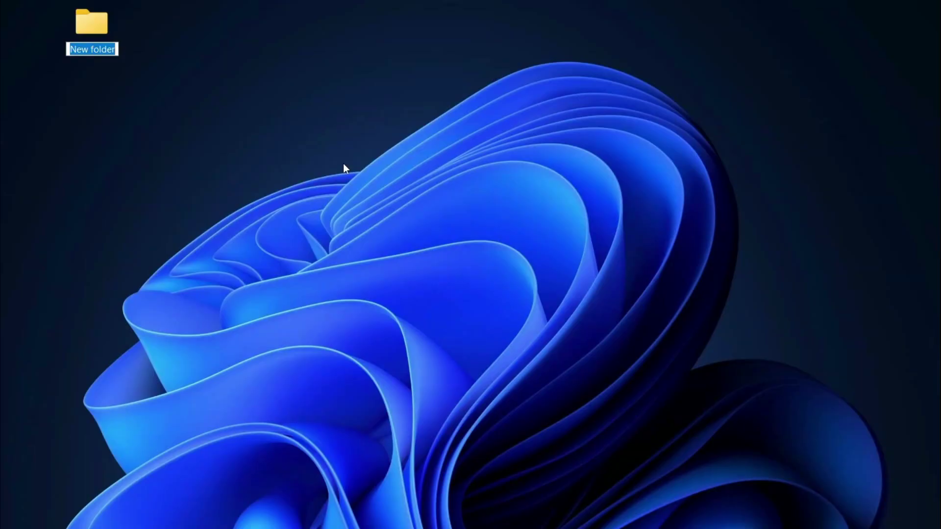
pyautogui.write('dot')
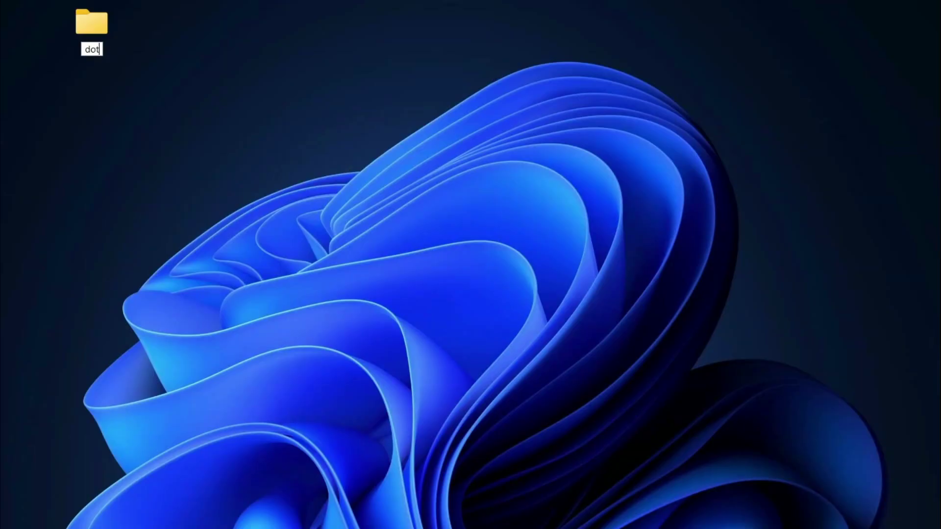
pyautogui.write('net')
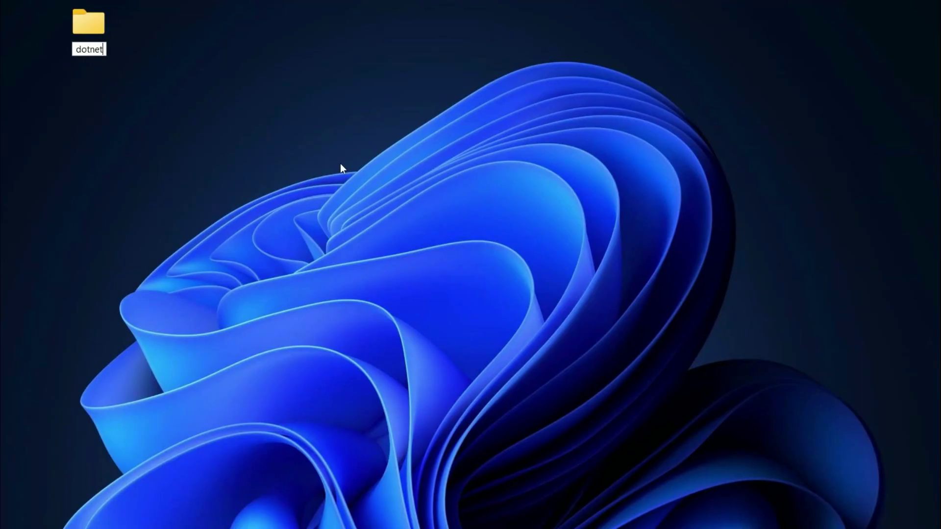
pyautogui.write(' project')
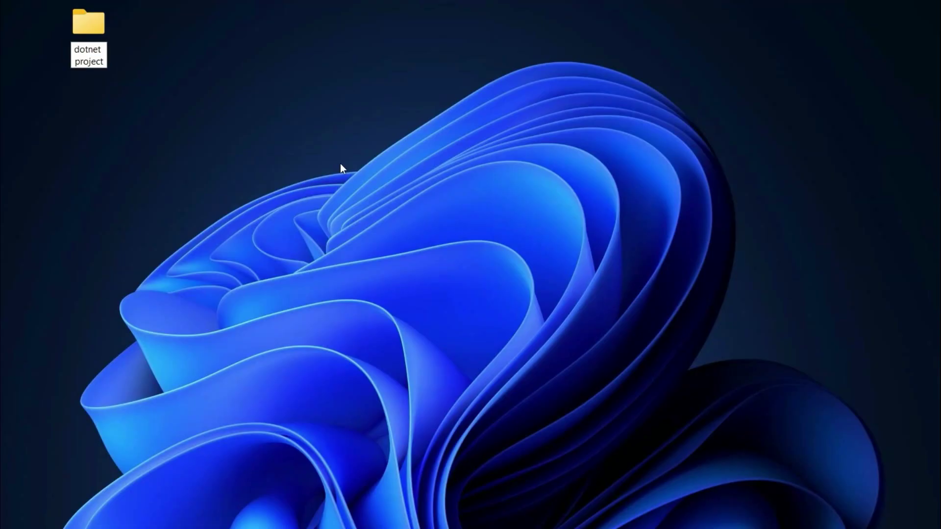
pyautogui.press('Return')
pyautogui.press('Return')
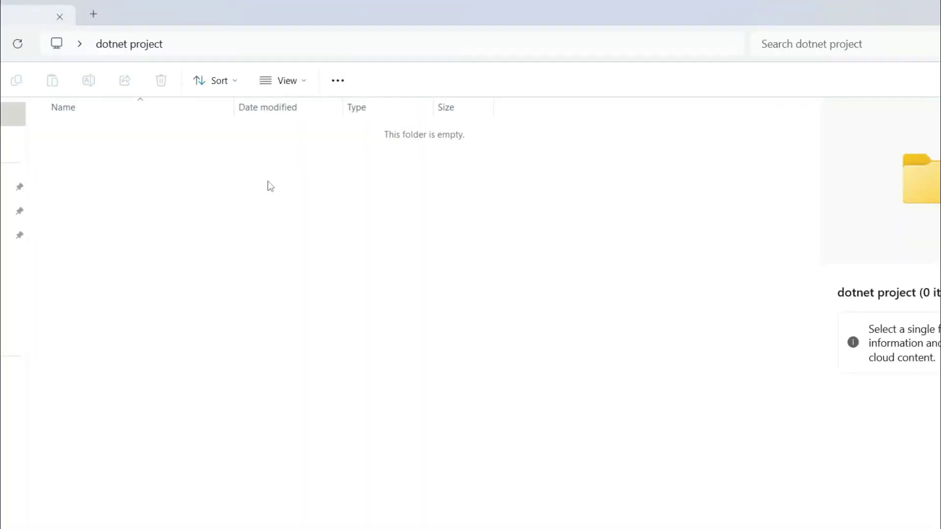
# - Open a Command Prompt in the dotnet project folder via cmd in the address bar
pyautogui.click(357, 52)
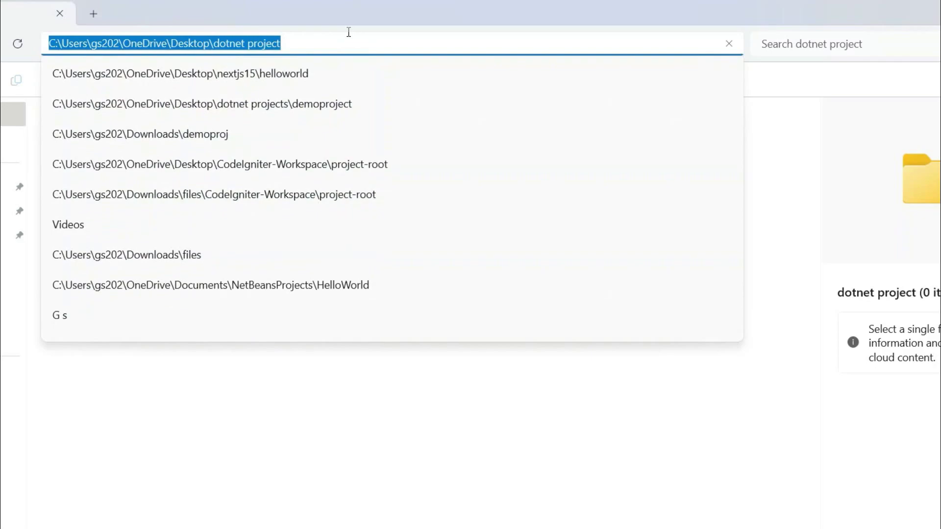
pyautogui.write('cmd')
pyautogui.press('Return')
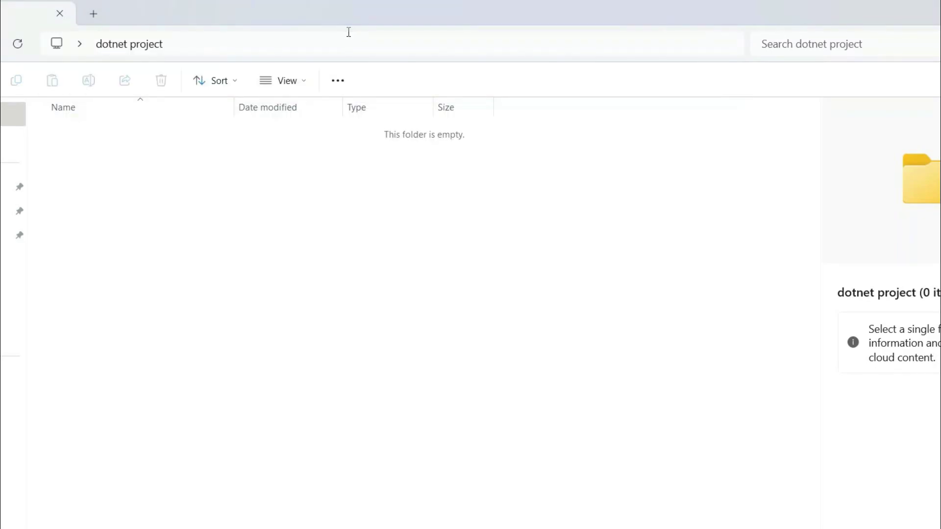
pyautogui.moveTo(264, 94); pyautogui.dragTo(413, 143)
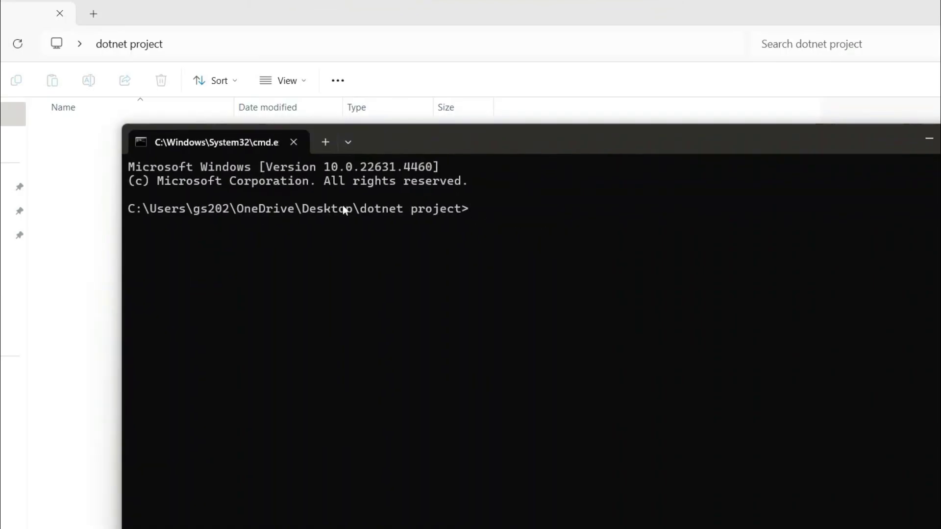
# - Enter dotnet new list at the prompt in the dotnet project folder
pyautogui.moveTo(334, 210); pyautogui.dragTo(482, 216)
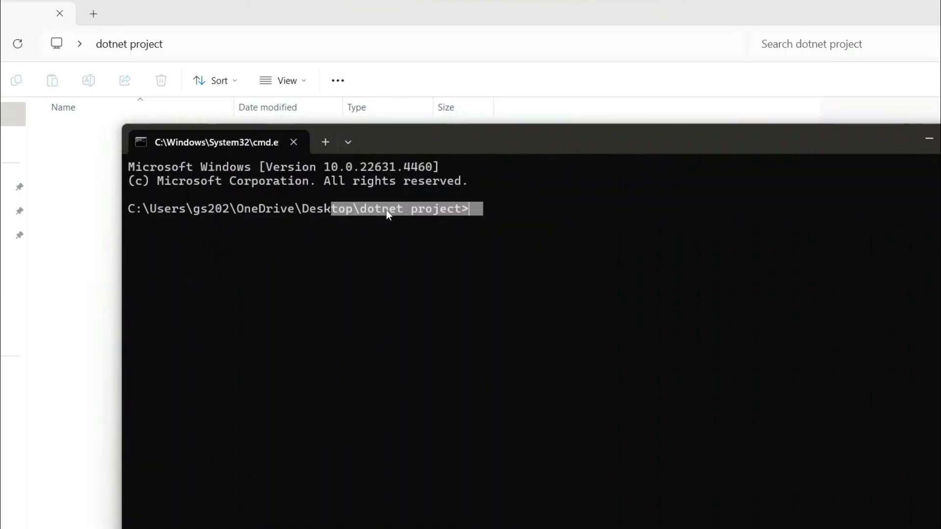
pyautogui.click(469, 211)
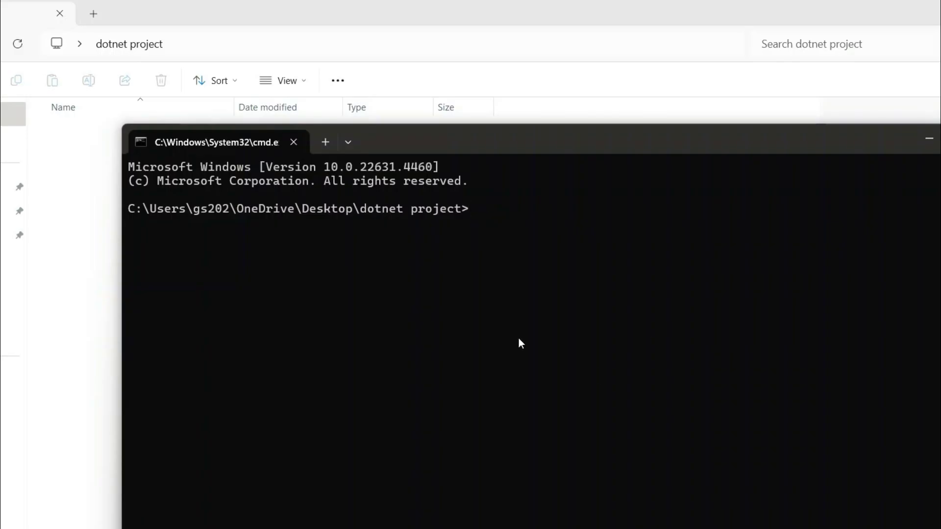
pyautogui.write('dotnet new list')
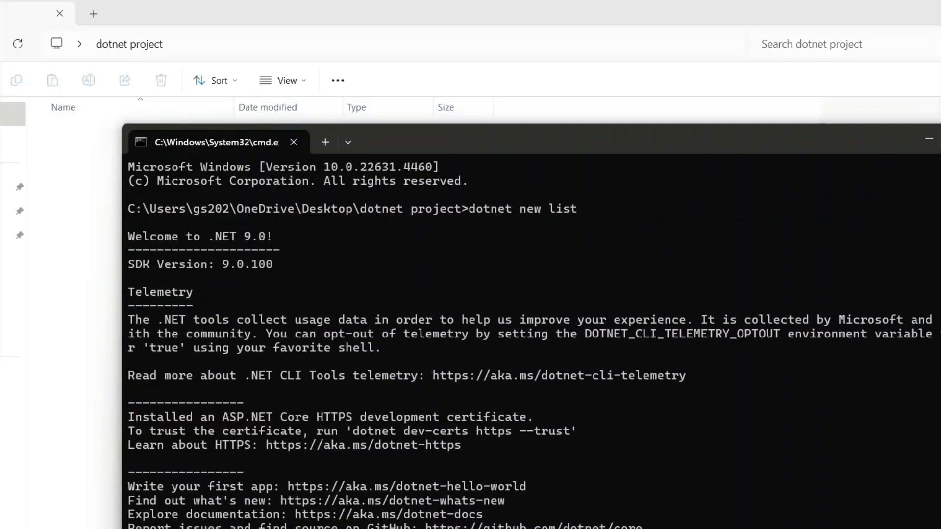
# - Maximize the terminal and scroll through the .NET template table
pyautogui.scroll(5, 575, 391)
pyautogui.scroll(4, 576, 391)
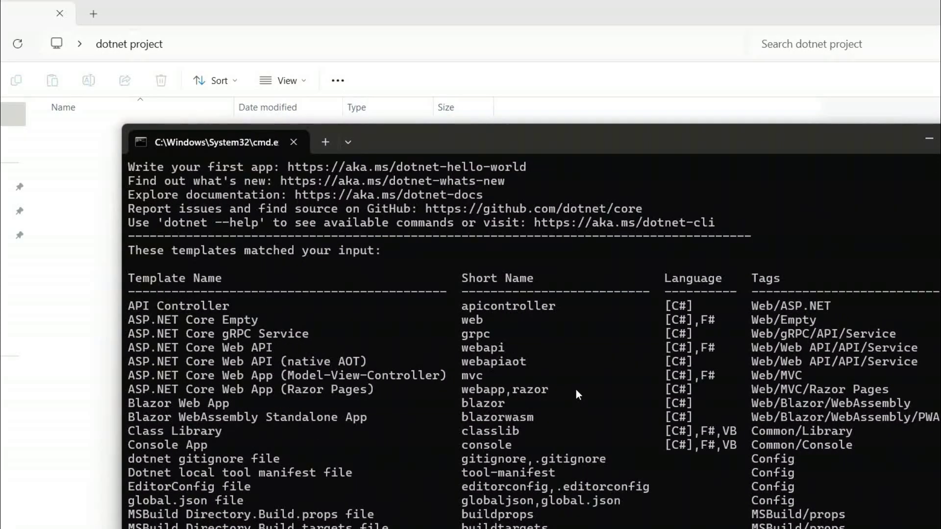
pyautogui.press('super+Up')
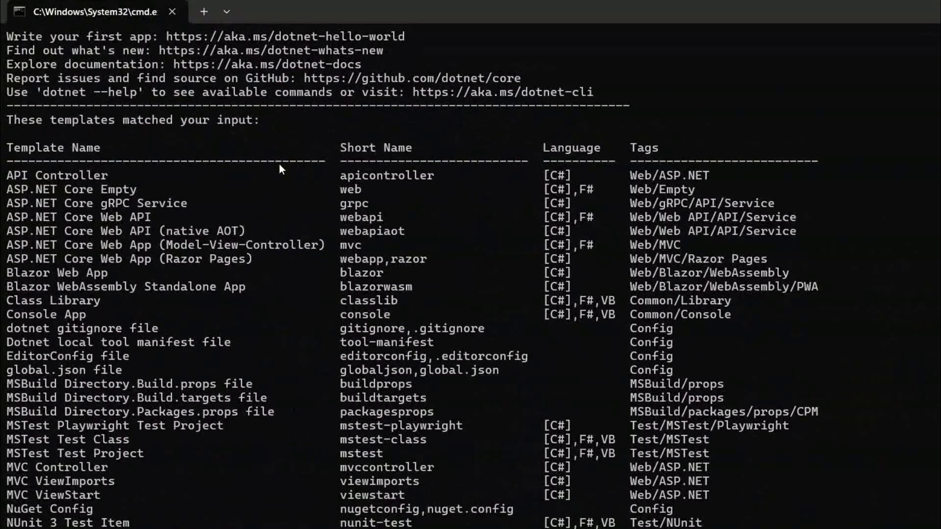
pyautogui.scroll(7, 401, 282)
pyautogui.scroll(-3, 402, 282)
pyautogui.scroll(-1, 402, 281)
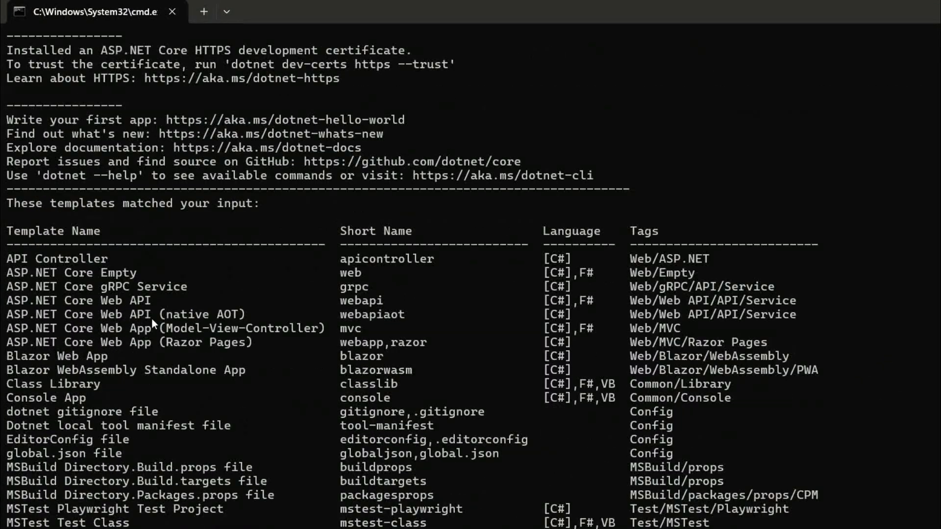
pyautogui.scroll(-1, 24, 269)
pyautogui.moveTo(2, 210); pyautogui.dragTo(260, 319)
pyautogui.click(286, 434)
pyautogui.scroll(-3, 274, 373)
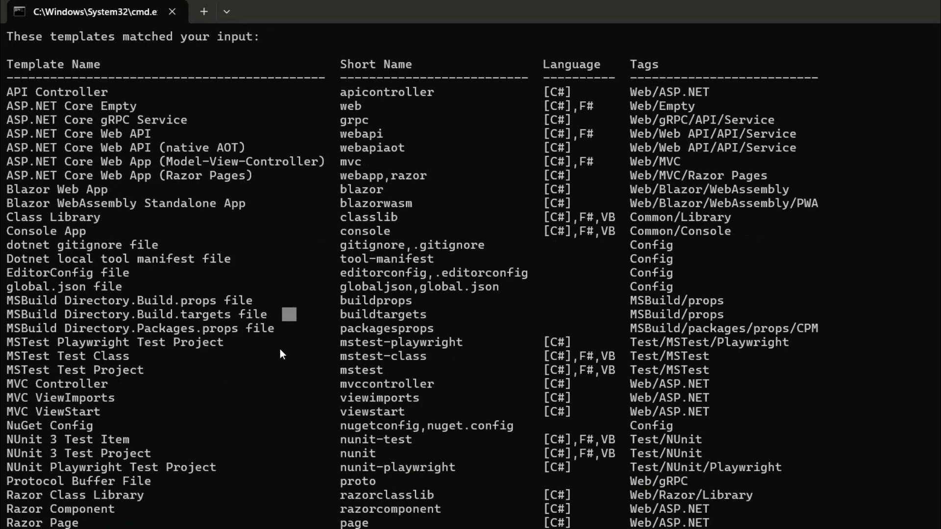
pyautogui.scroll(-4, 277, 367)
pyautogui.scroll(7, 283, 387)
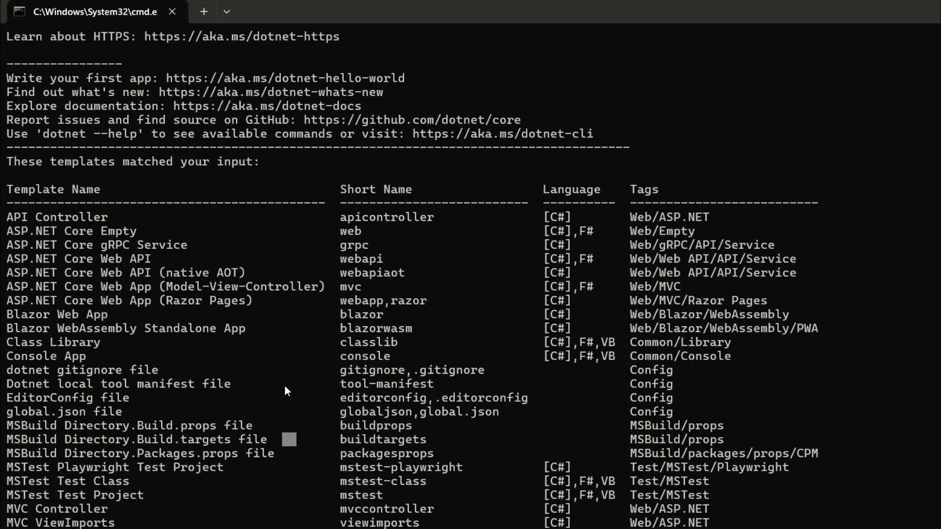
# - Highlight the API Controller, ASP.NET Core Empty and Console App template names
pyautogui.moveTo(5, 219); pyautogui.dragTo(152, 218)
pyautogui.click(111, 268)
pyautogui.moveTo(7, 232); pyautogui.dragTo(181, 232)
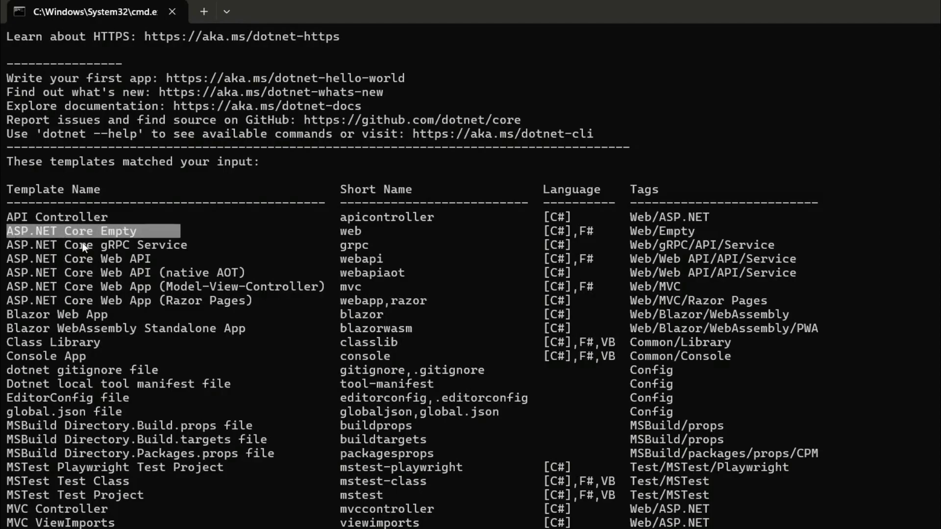
pyautogui.click(93, 230)
pyautogui.scroll(-1, 204, 233)
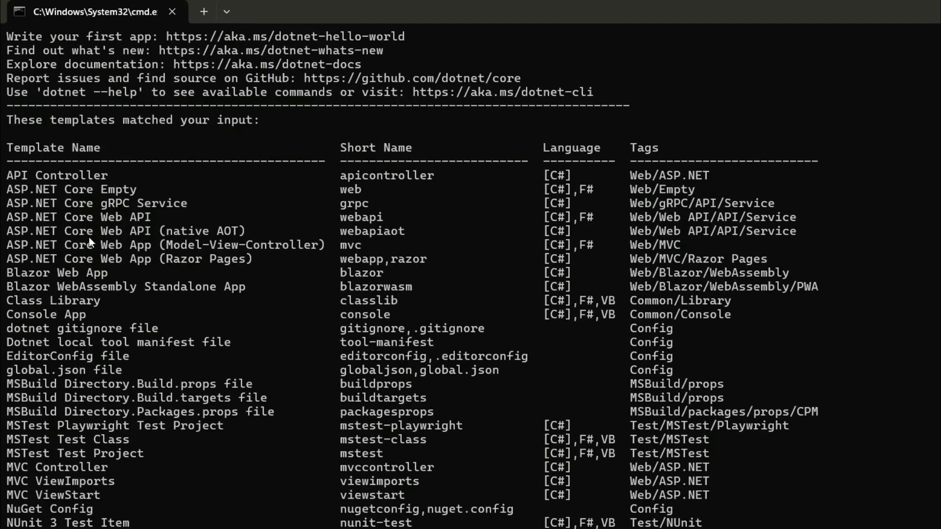
pyautogui.moveTo(49, 231); pyautogui.dragTo(254, 231)
pyautogui.scroll(-2, 161, 319)
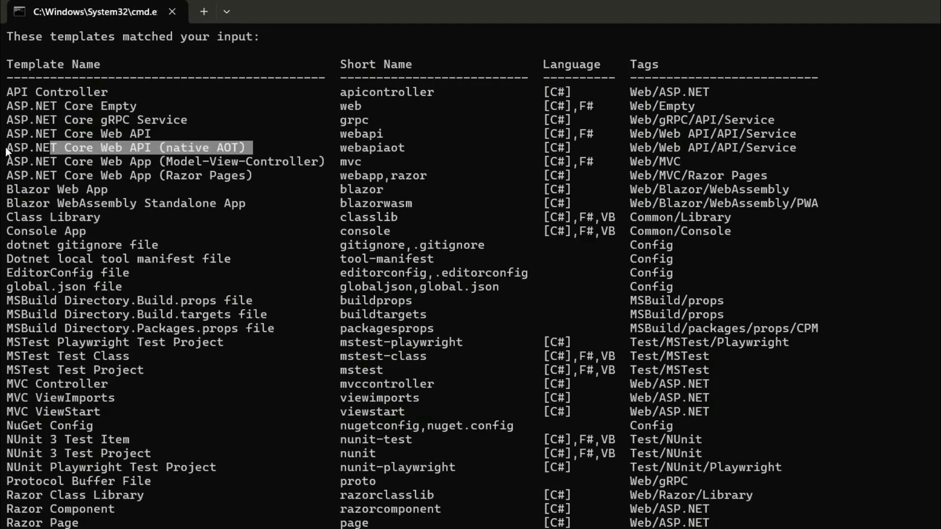
pyautogui.moveTo(7, 231); pyautogui.dragTo(114, 235)
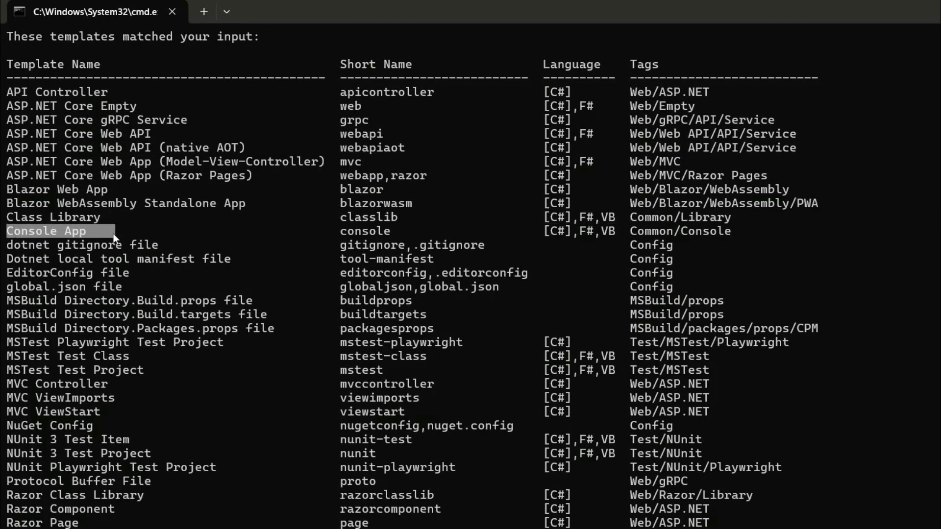
pyautogui.scroll(-5, 204, 329)
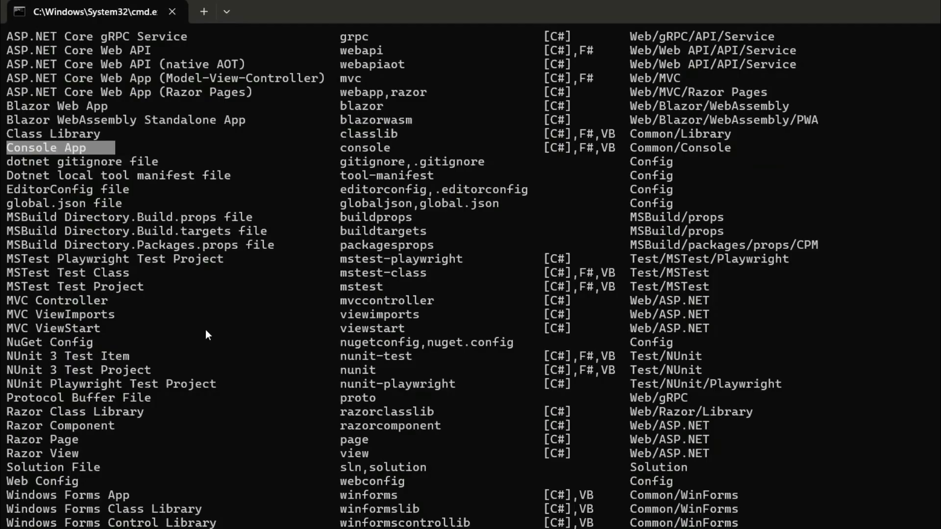
pyautogui.scroll(6, 206, 330)
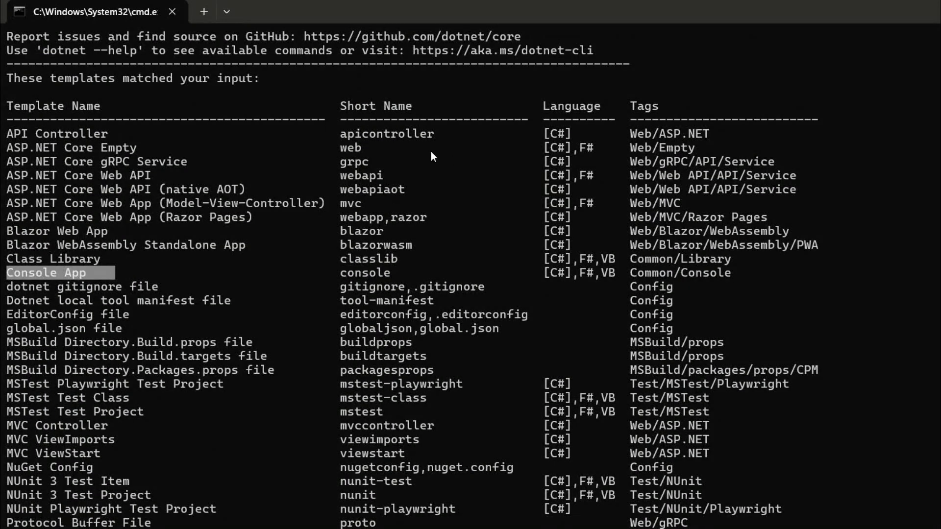
# - Highlight the apicontroller short name, the MVC Controller row and the webconfig short name
pyautogui.moveTo(342, 134); pyautogui.dragTo(431, 147)
pyautogui.click(428, 265)
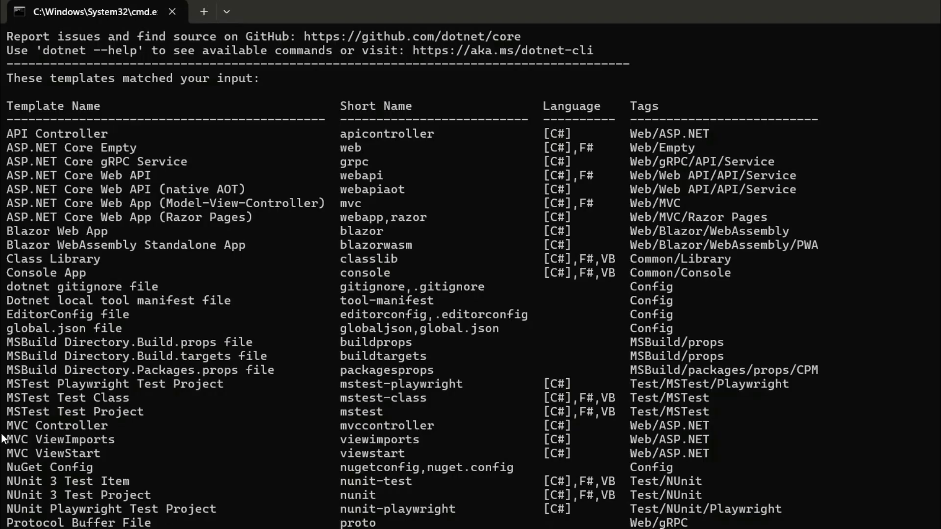
pyautogui.moveTo(5, 430); pyautogui.dragTo(105, 427)
pyautogui.click(94, 429)
pyautogui.moveTo(4, 430); pyautogui.dragTo(417, 427)
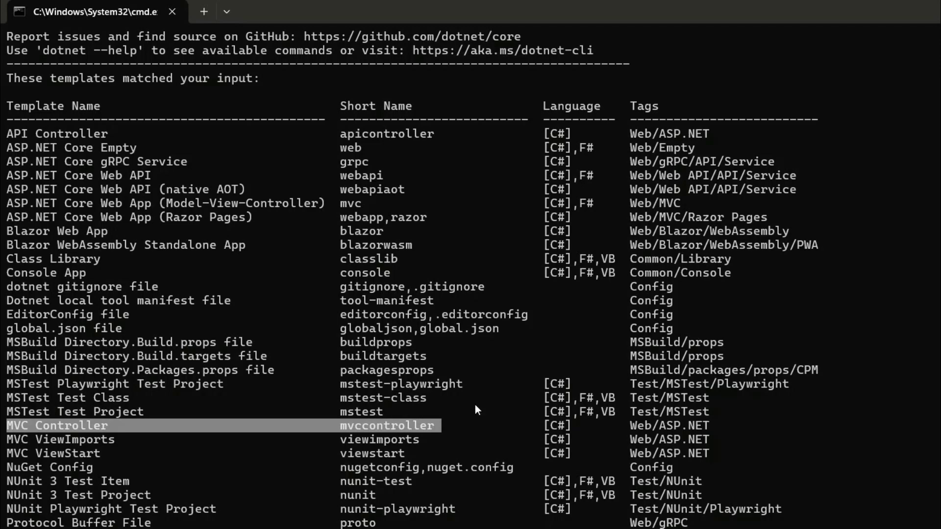
pyautogui.scroll(-2, 517, 389)
pyautogui.scroll(-1, 518, 396)
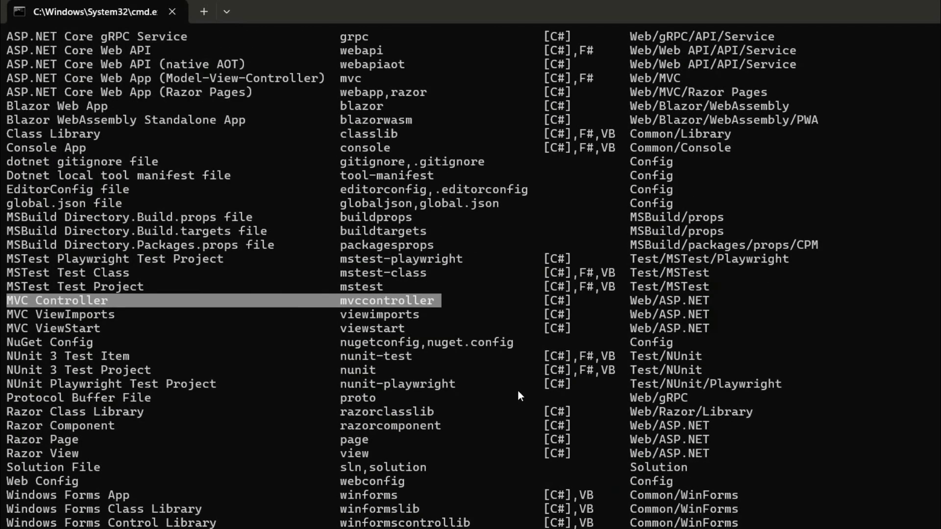
pyautogui.scroll(-3, 157, 437)
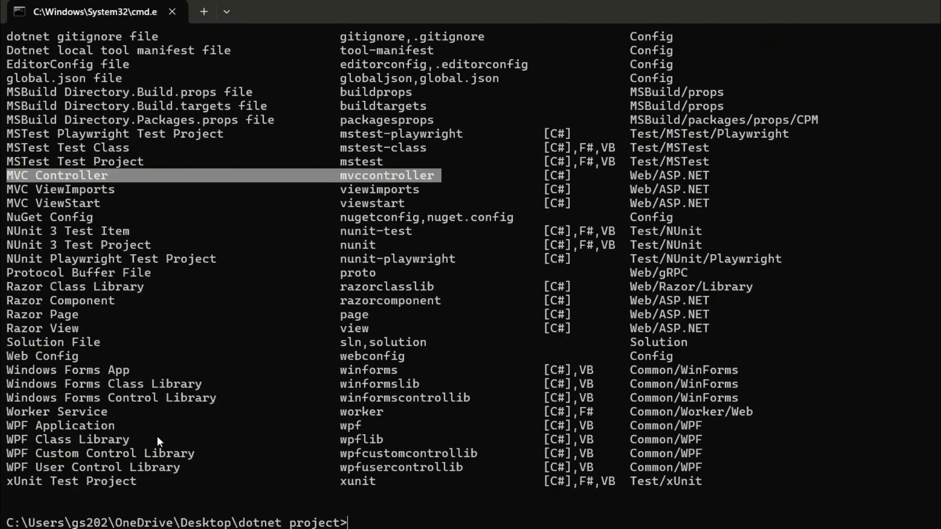
pyautogui.scroll(5, 157, 438)
pyautogui.scroll(-4, 158, 438)
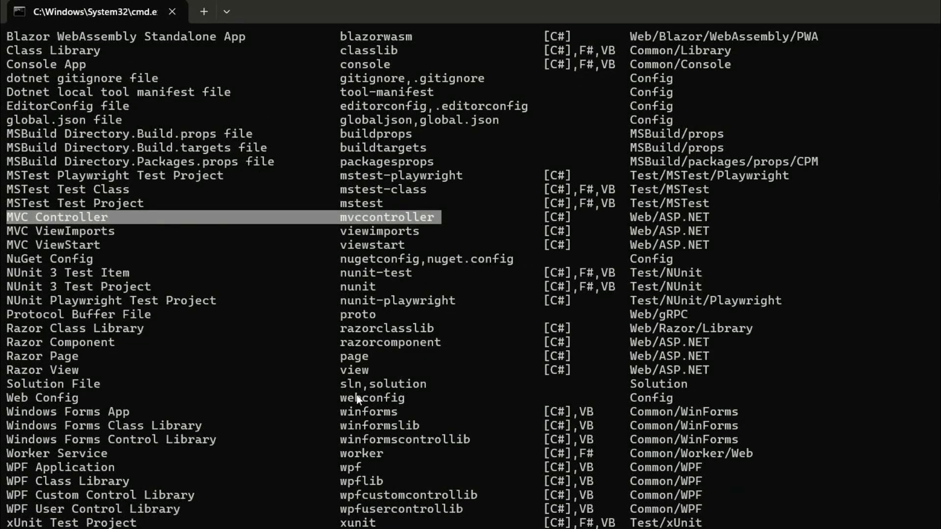
pyautogui.moveTo(343, 396); pyautogui.dragTo(452, 398)
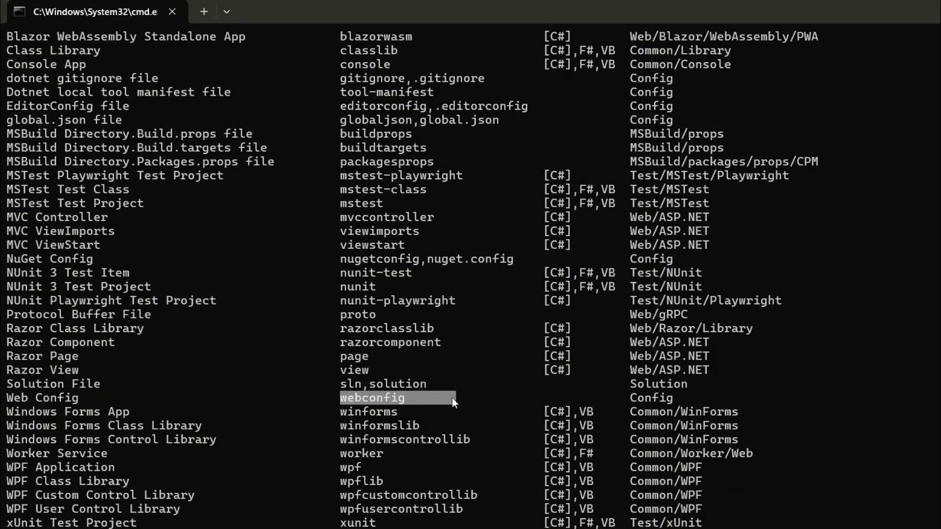
pyautogui.rightClick(432, 402)
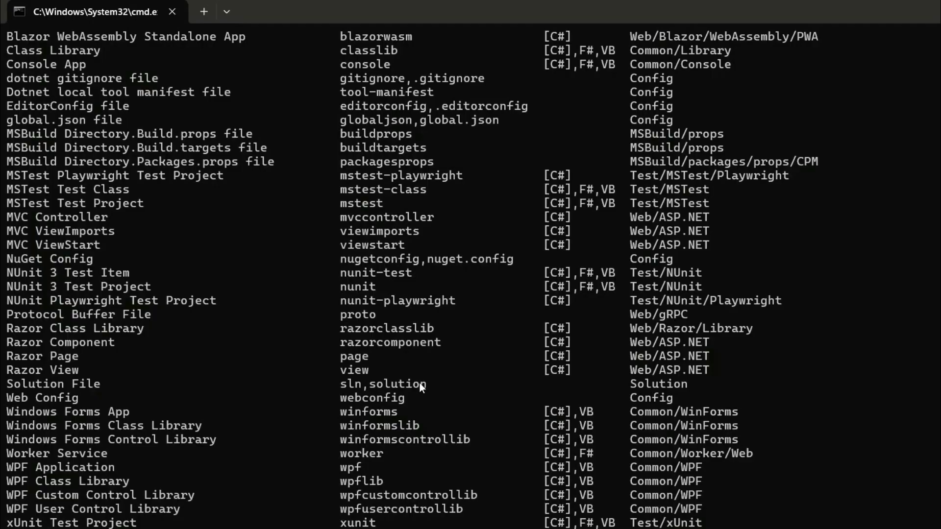
# - Begin a dotnet new command and point out the console template's short name in the list
pyautogui.write('dotnet')
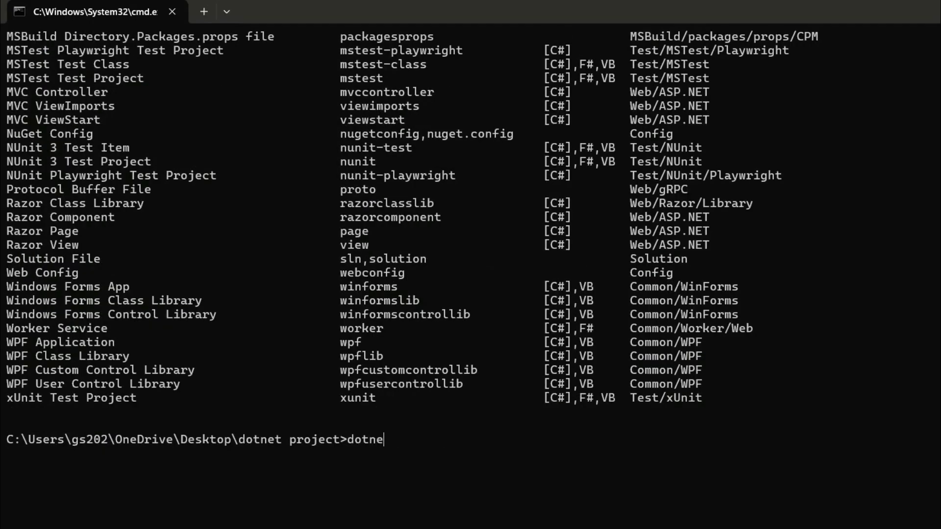
pyautogui.write(' new')
pyautogui.scroll(3, 459, 378)
pyautogui.scroll(-2, 434, 387)
pyautogui.scroll(5, 433, 389)
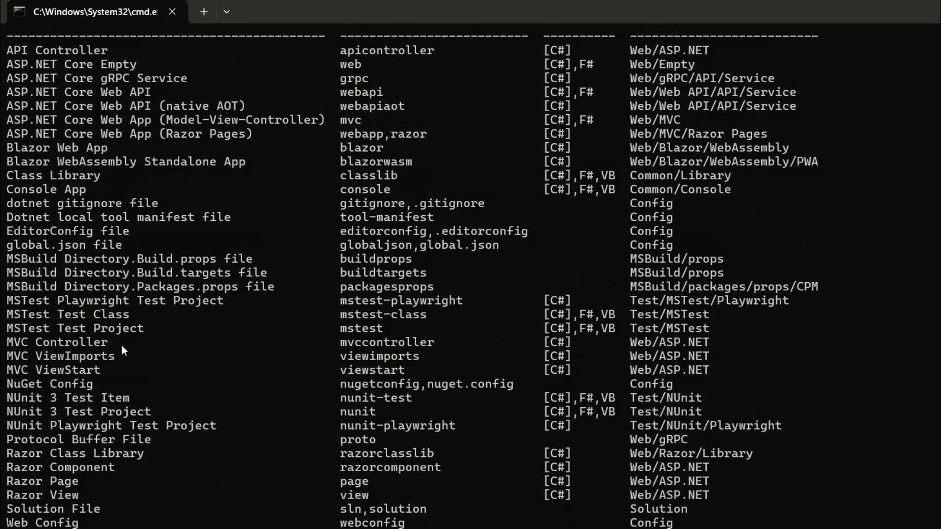
pyautogui.doubleClick(355, 189)
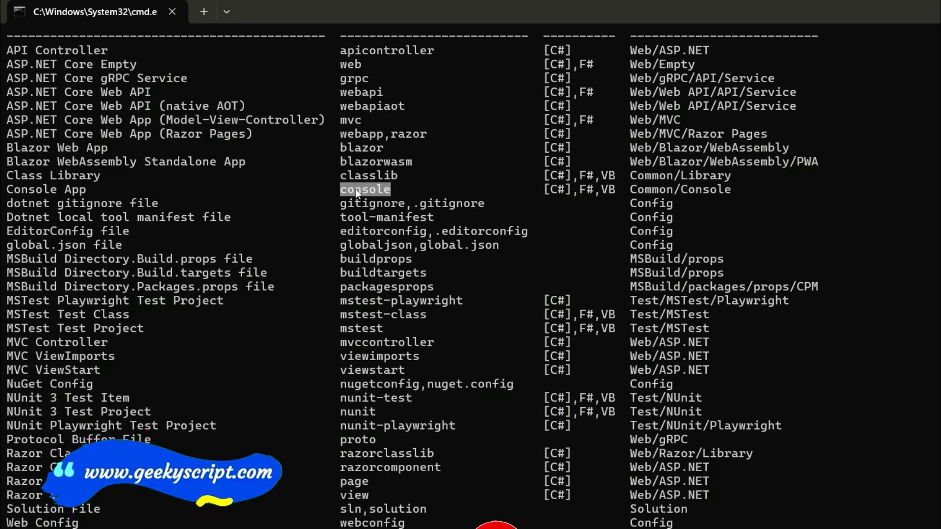
# - Point out the Class Library template and its classlib short name, then add console to the command
pyautogui.moveTo(14, 172); pyautogui.dragTo(130, 174)
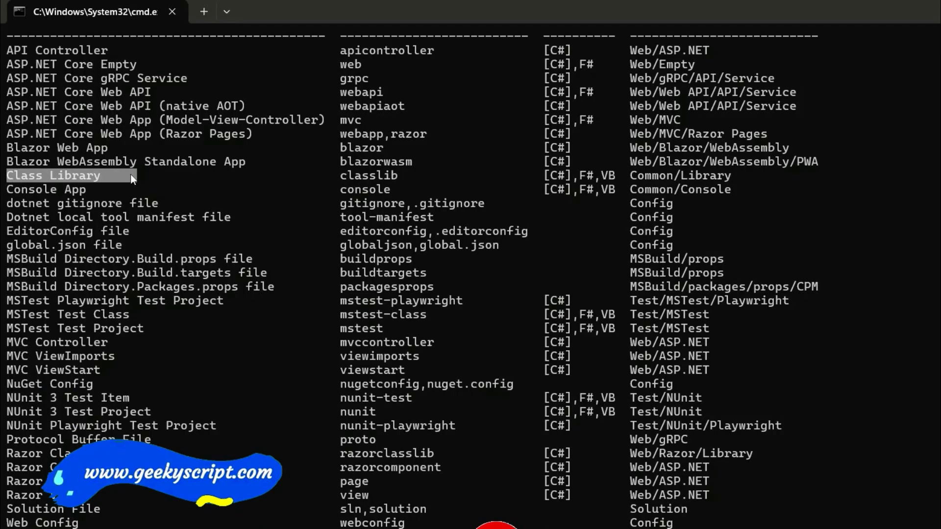
pyautogui.click(374, 181)
pyautogui.doubleClick(366, 176)
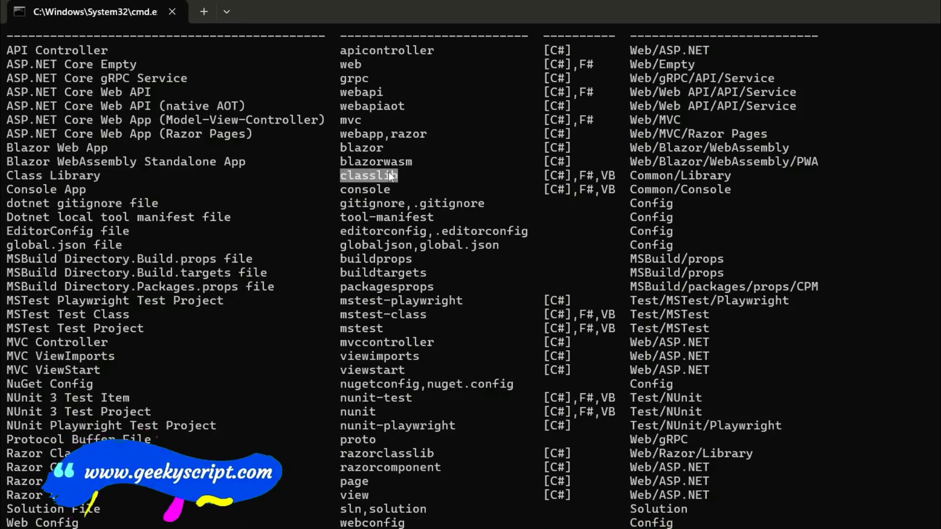
pyautogui.scroll(-6, 492, 200)
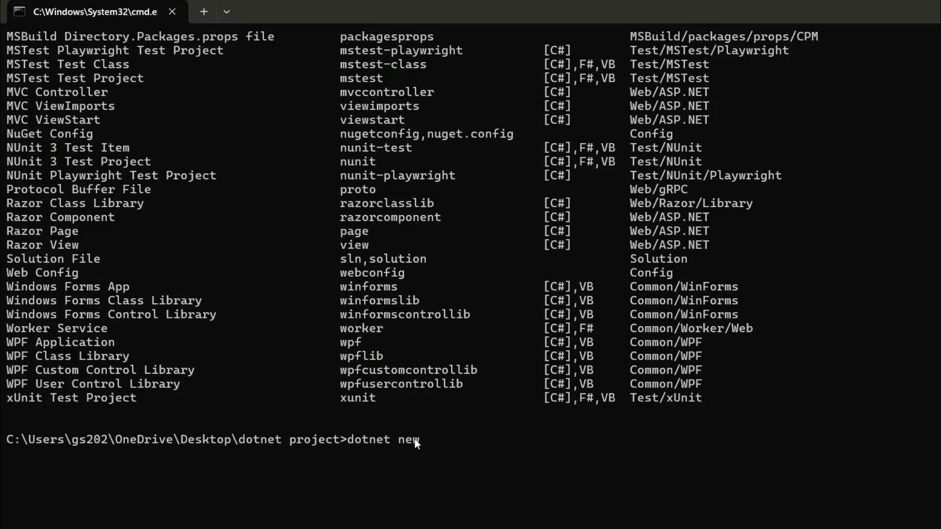
pyautogui.scroll(4, 417, 439)
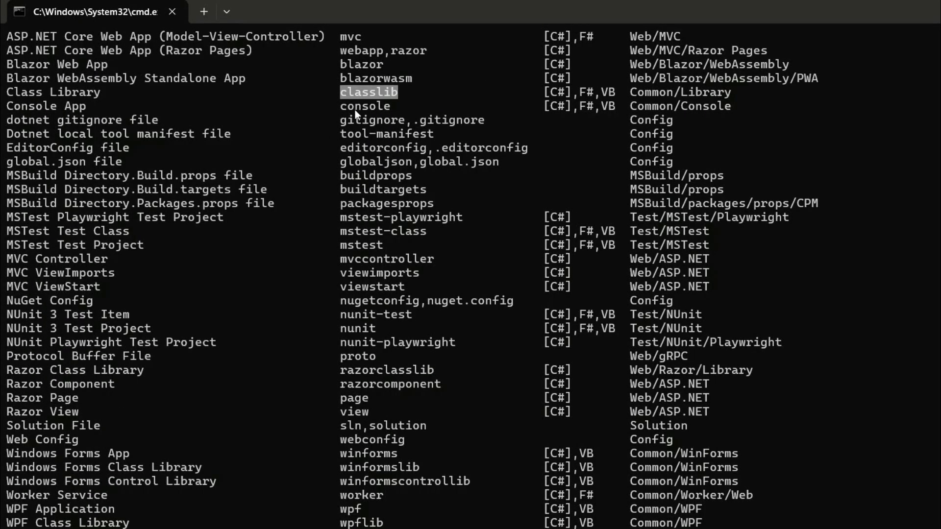
pyautogui.scroll(-4, 473, 316)
pyautogui.write('con')
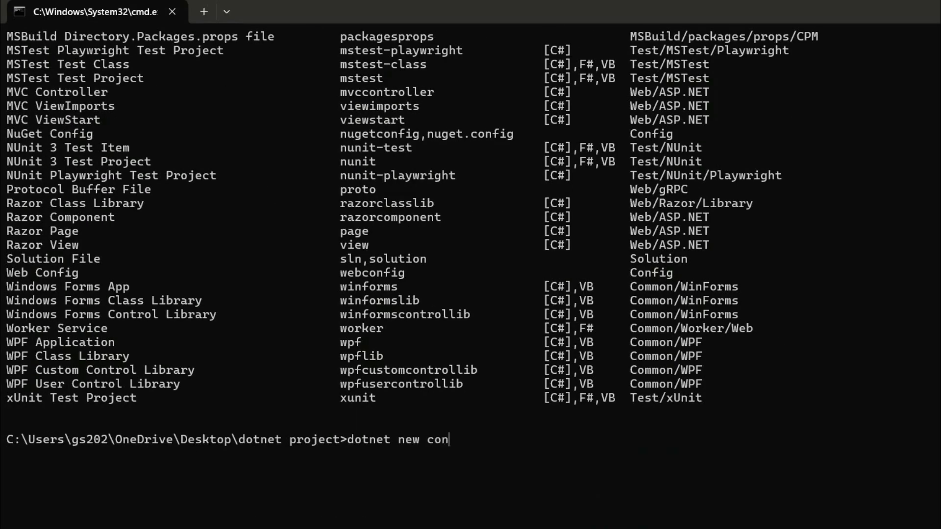
pyautogui.write('sole --')
# - Complete the command as dotnet new console --name helloworld and highlight the project name
pyautogui.write('name')
pyautogui.write('hello')
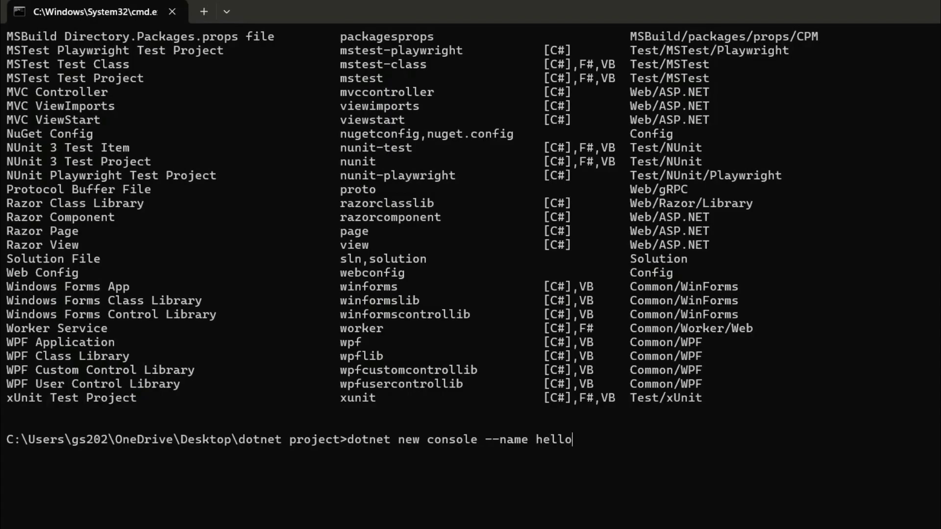
pyautogui.write('world')
pyautogui.moveTo(537, 439); pyautogui.dragTo(611, 441)
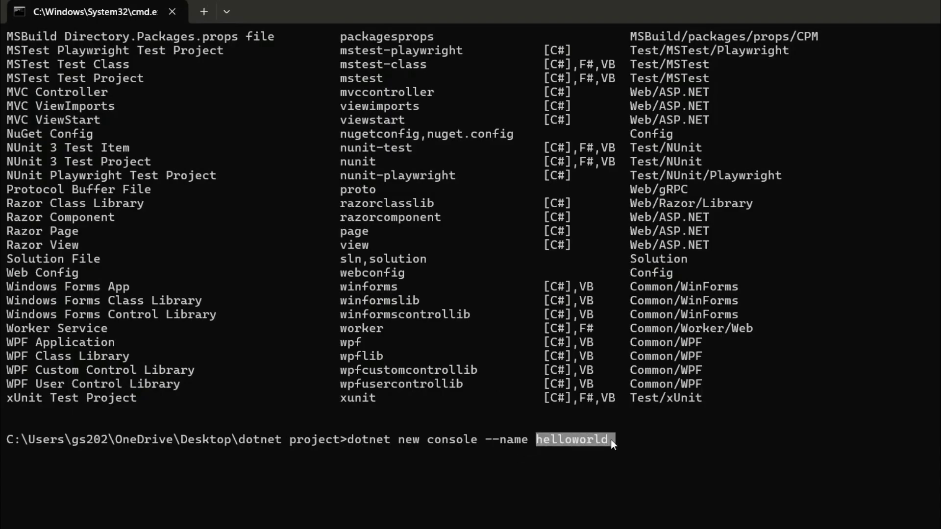
pyautogui.hotkey('ctrl', 'c')
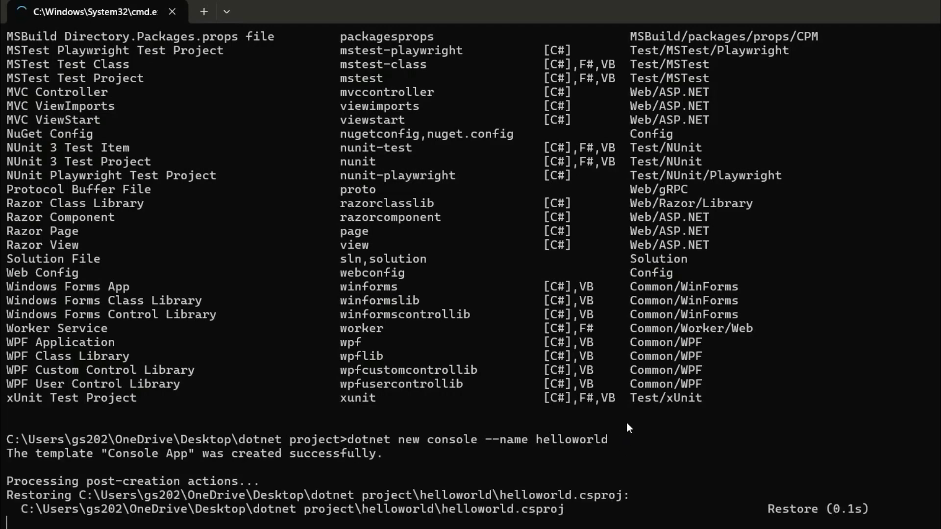
# - Review the creation output, highlighting the post-creation lines and the dotnet\helloworld project path
pyautogui.moveTo(18, 478); pyautogui.dragTo(210, 481)
pyautogui.click(211, 508)
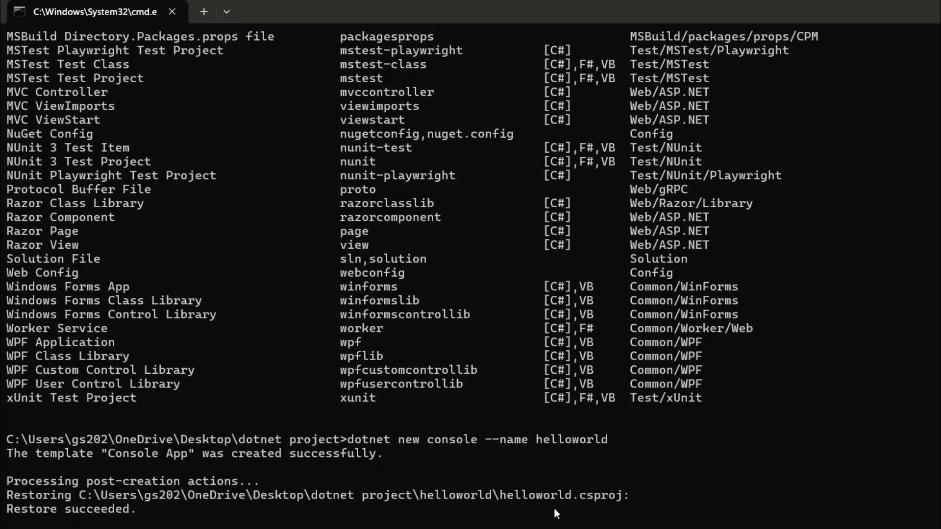
pyautogui.moveTo(7, 479); pyautogui.dragTo(267, 519)
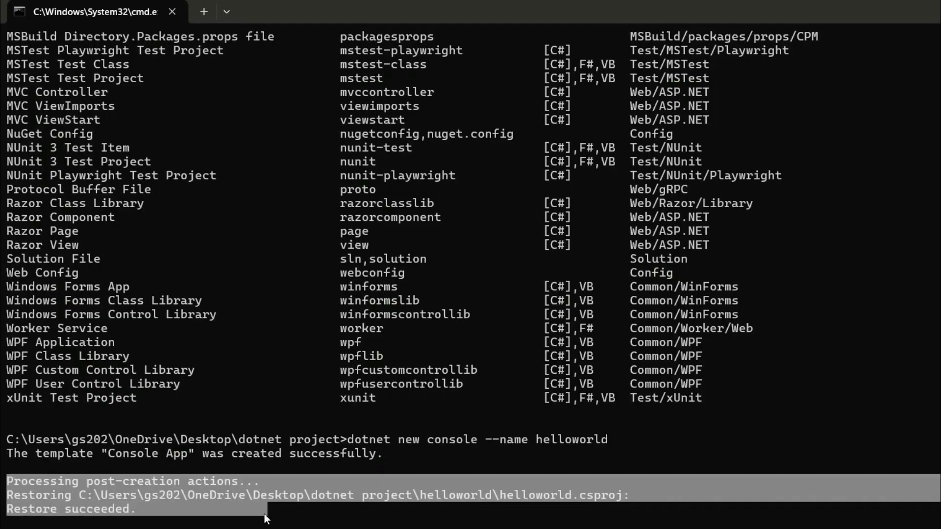
pyautogui.click(422, 526)
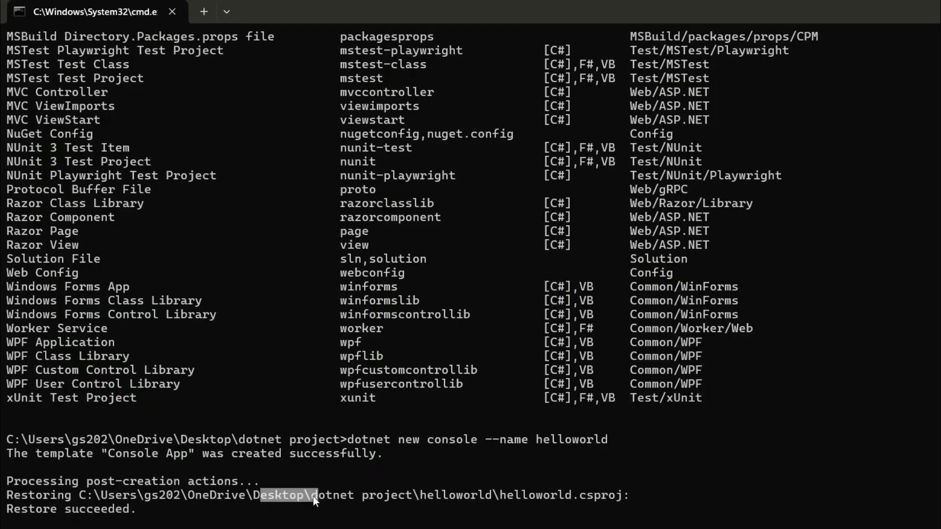
pyautogui.moveTo(312, 496); pyautogui.dragTo(379, 497)
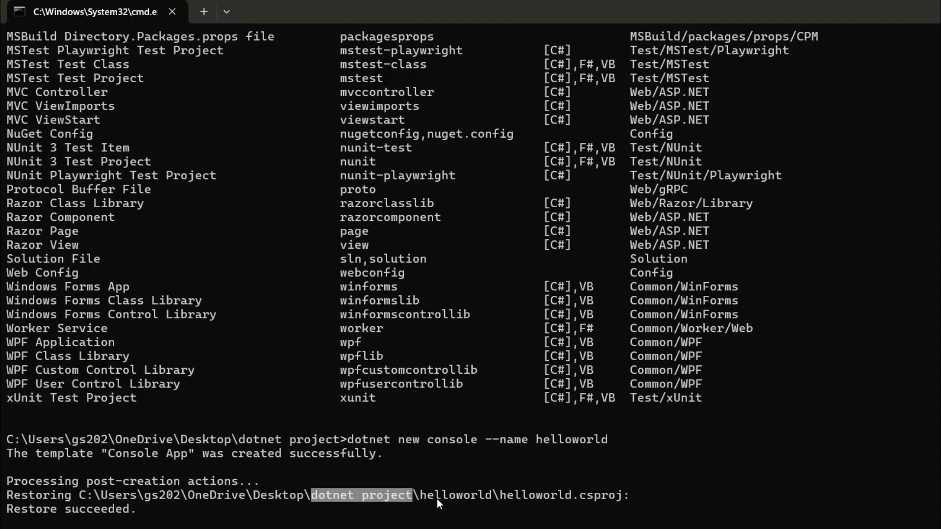
pyautogui.click(423, 496)
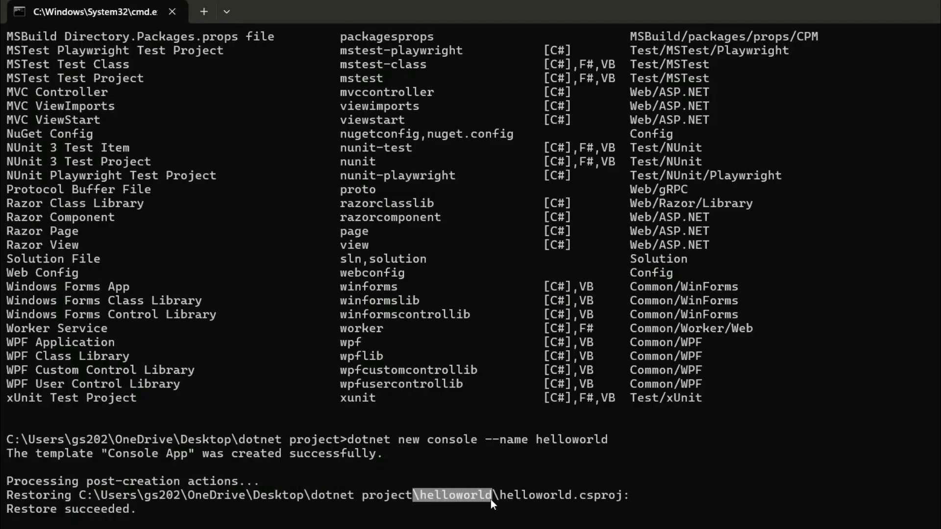
pyautogui.click(519, 498)
pyautogui.moveTo(498, 489); pyautogui.dragTo(633, 505)
pyautogui.click(570, 499)
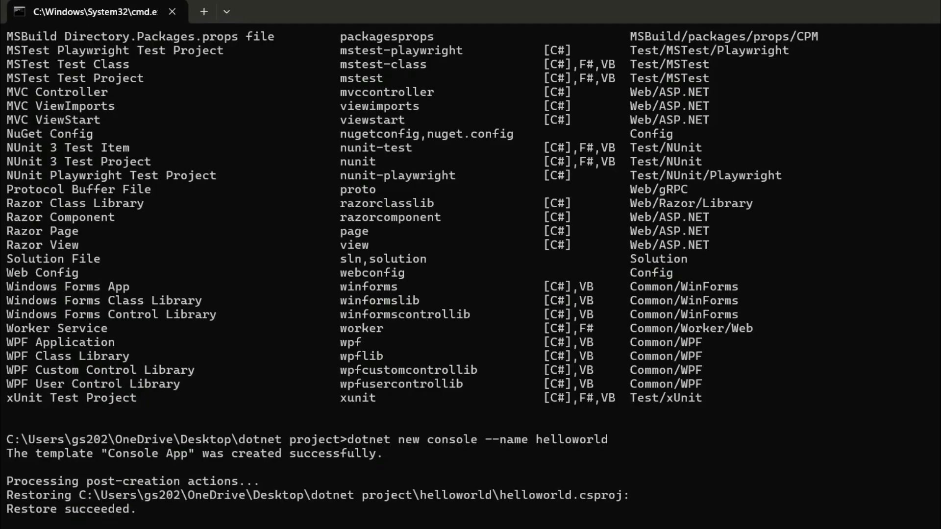
# - Switch to File Explorer and open the helloworld folder
pyautogui.click(784, 507)
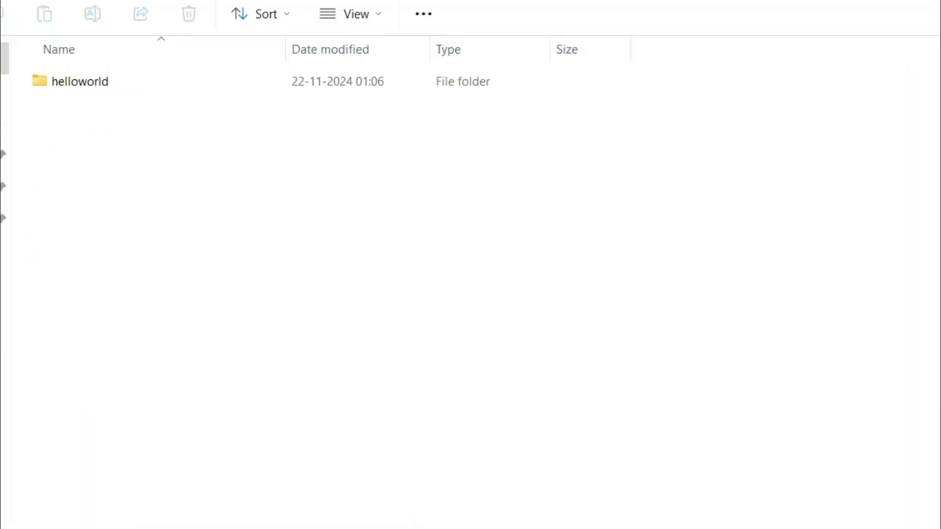
pyautogui.click(126, 87)
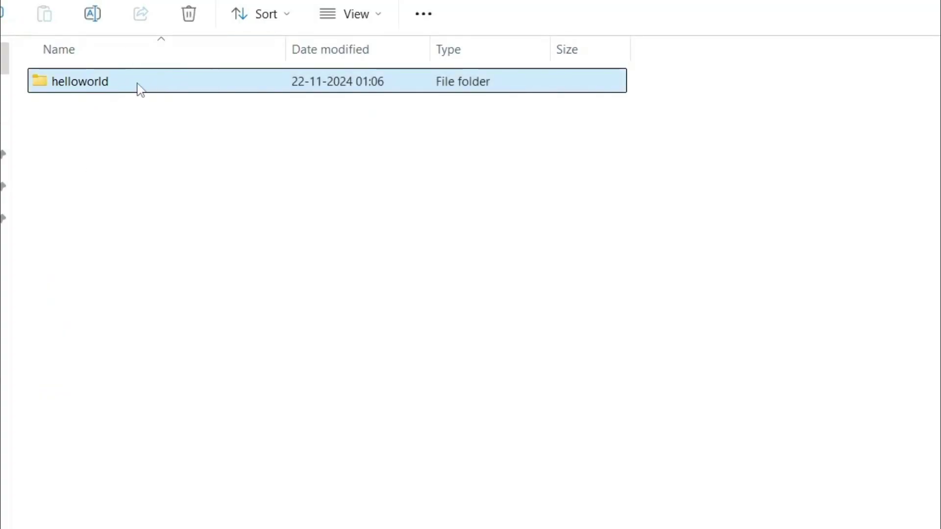
pyautogui.doubleClick(139, 88)
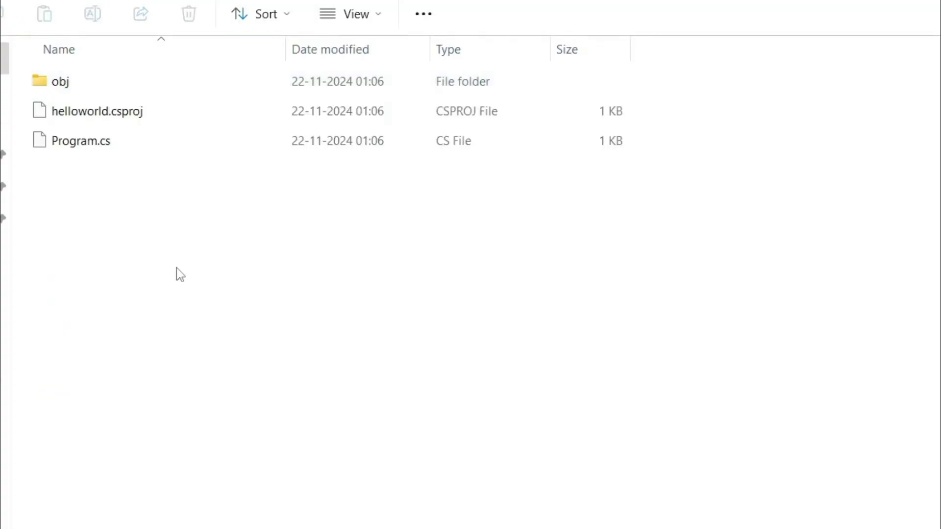
# - Inspect the folder's three items and bring up the context menu for Program.cs
pyautogui.moveTo(113, 283); pyautogui.dragTo(181, 42)
pyautogui.click(107, 189)
pyautogui.click(147, 120)
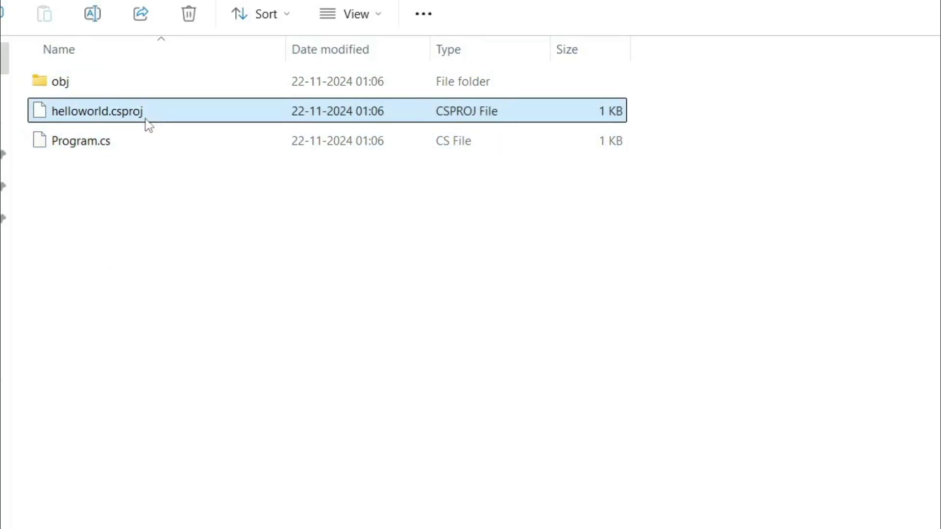
pyautogui.click(126, 147)
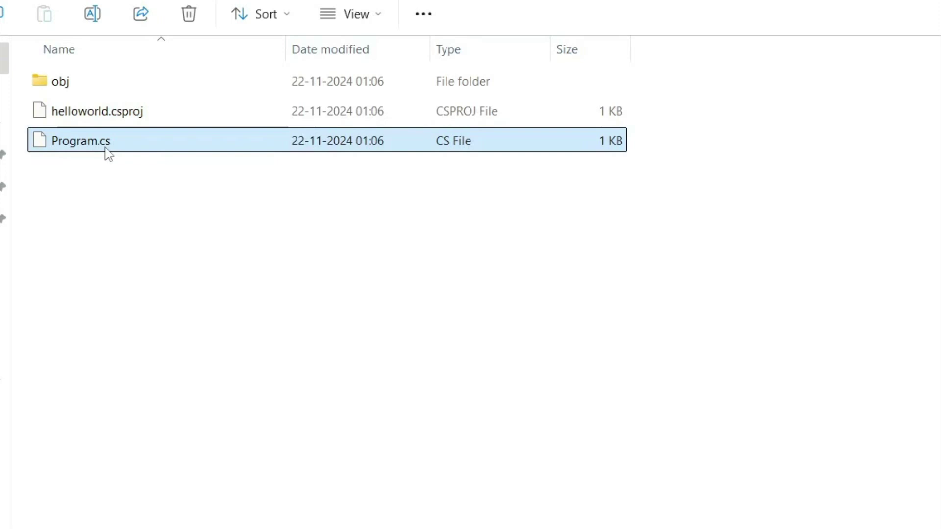
pyautogui.rightClick(152, 147)
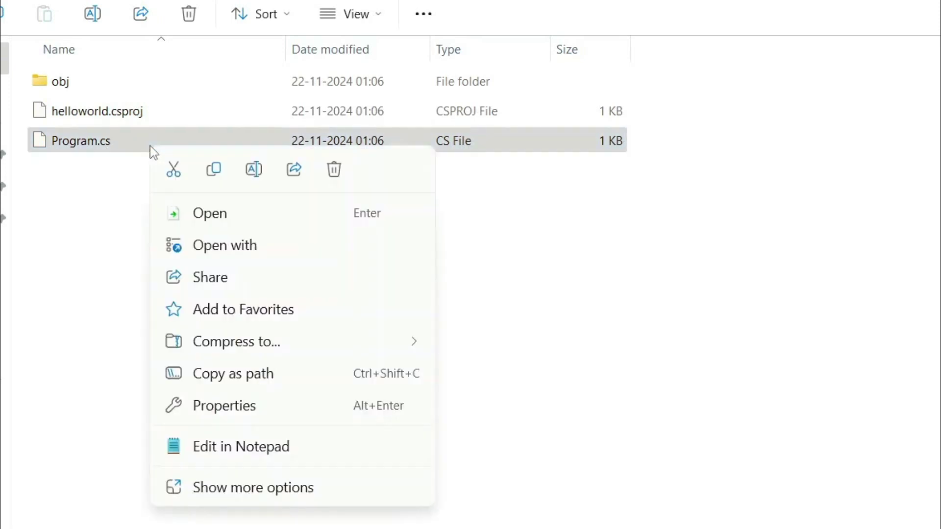
# - Open Program.cs in Notepad and review its Console.WriteLine("Hello, World!") line
pyautogui.click(227, 449)
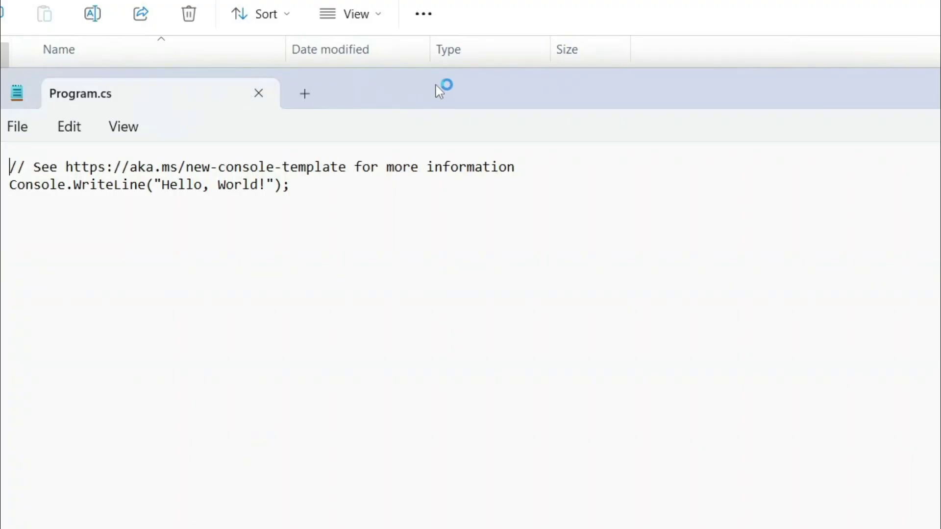
pyautogui.hotkey('ctrl', 'a')
pyautogui.click(304, 191)
pyautogui.moveTo(223, 172); pyautogui.dragTo(553, 182)
pyautogui.click(557, 170)
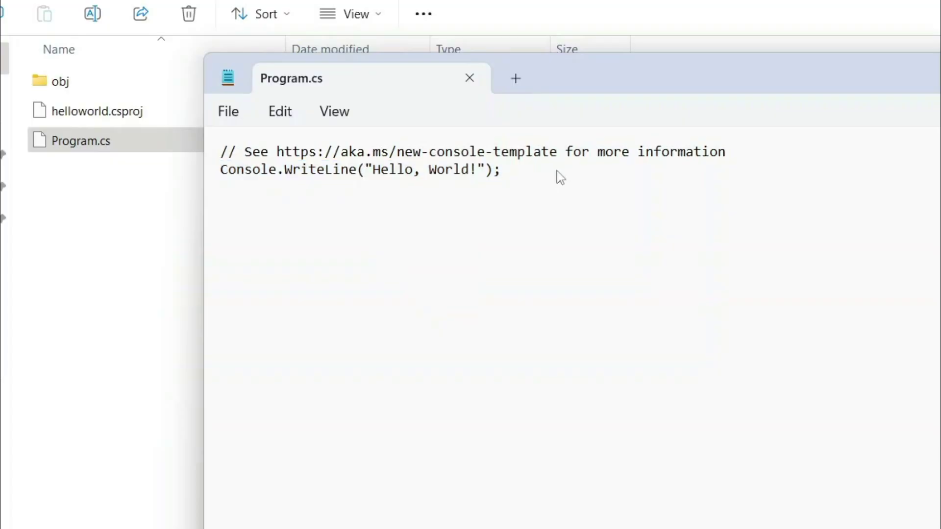
pyautogui.hotkey('ctrl', 'a')
pyautogui.click(610, 265)
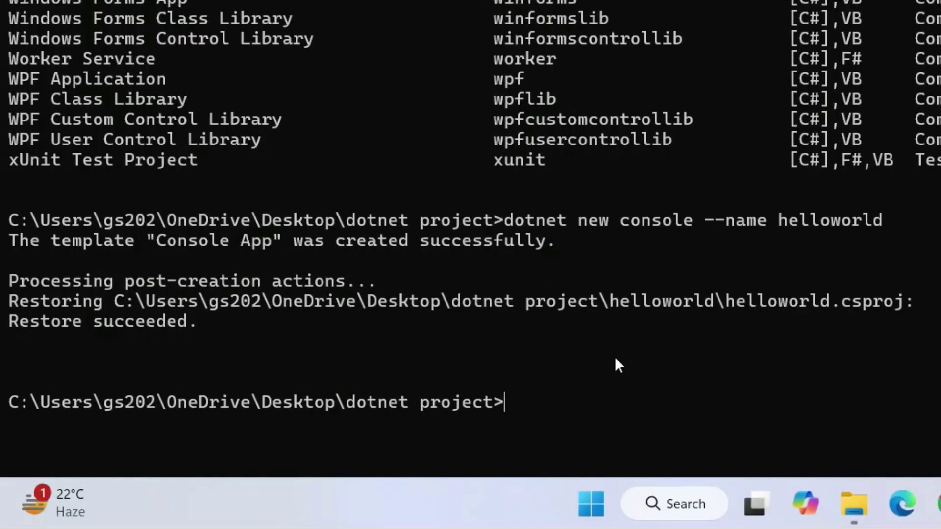
# - Run dotnet build helloworld.csproj, checking the project file name in Explorer first
pyautogui.write('dotnet')
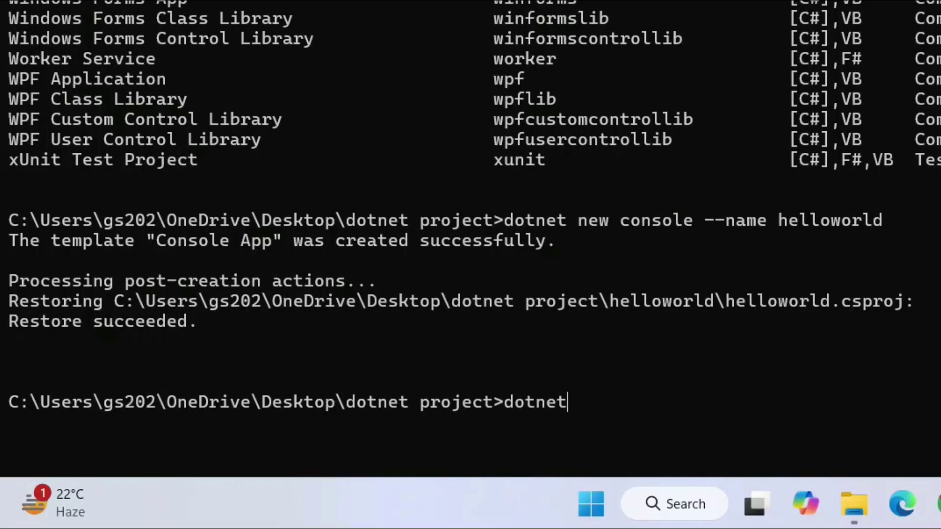
pyautogui.write(' build')
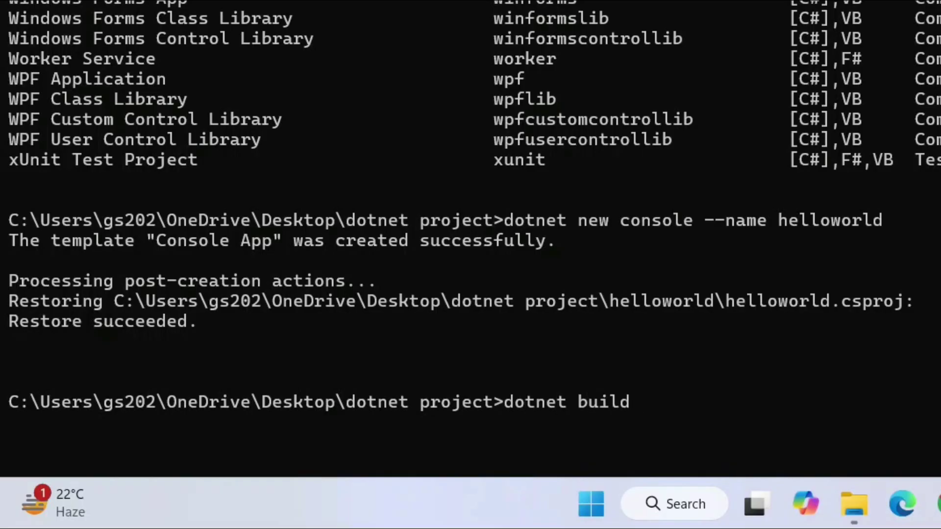
pyautogui.moveTo(865, 505)
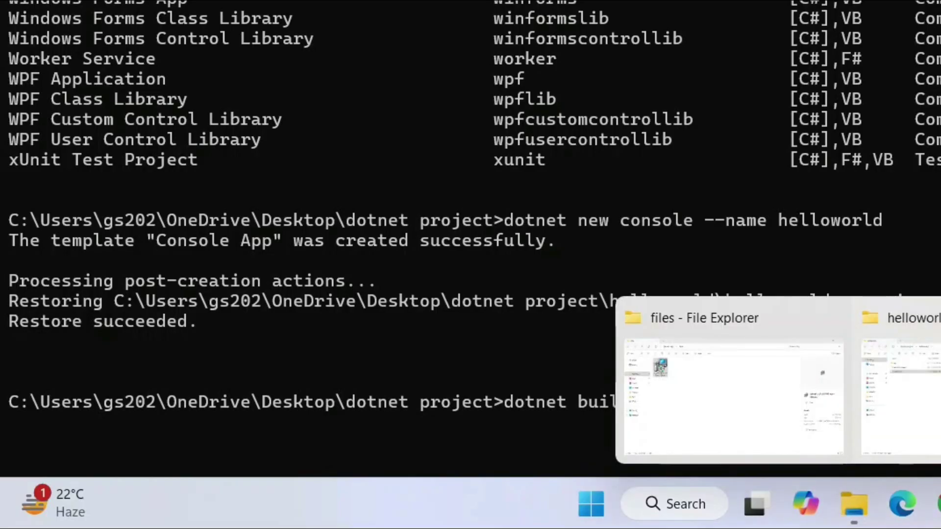
pyautogui.click(922, 412)
pyautogui.click(118, 186)
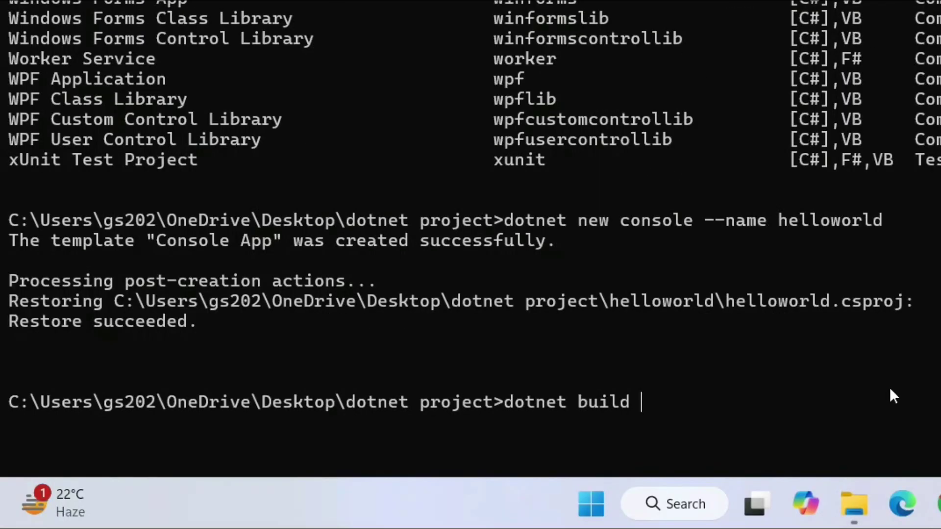
pyautogui.write('helloworld')
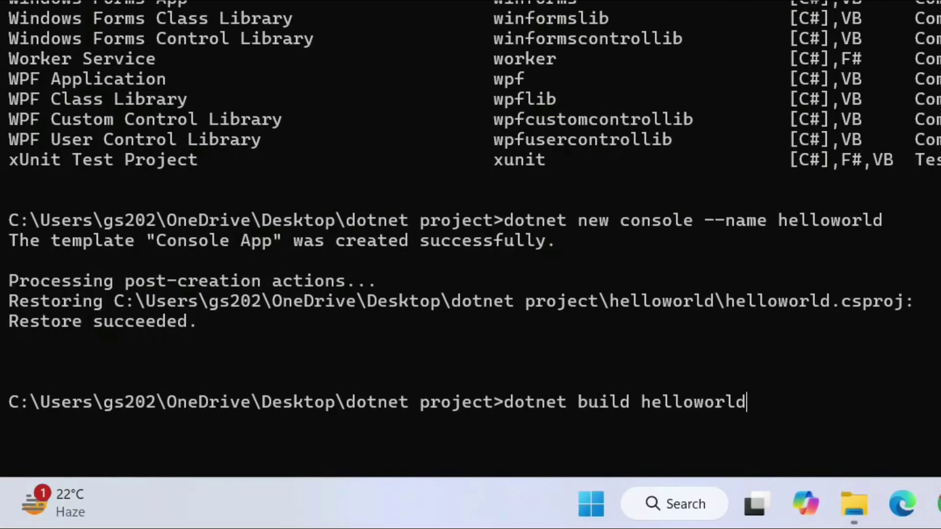
pyautogui.write('.csproj')
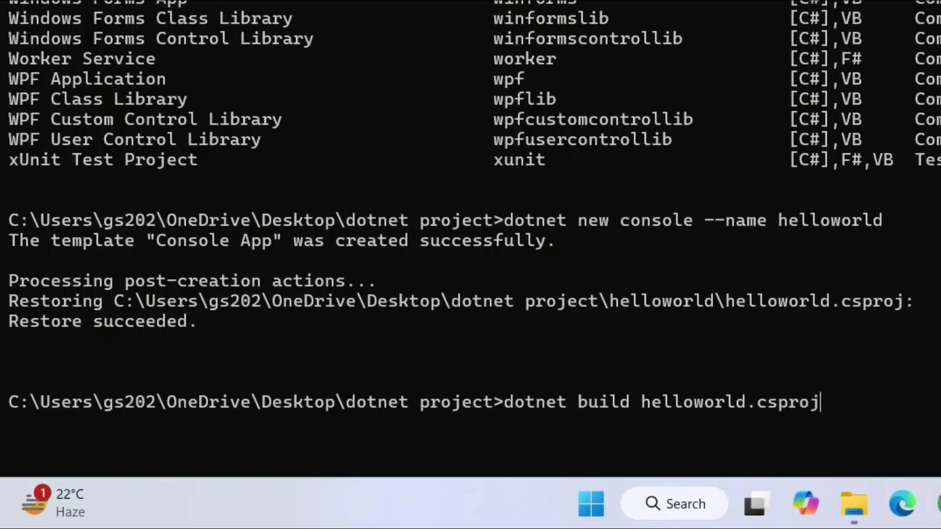
pyautogui.press('Return')
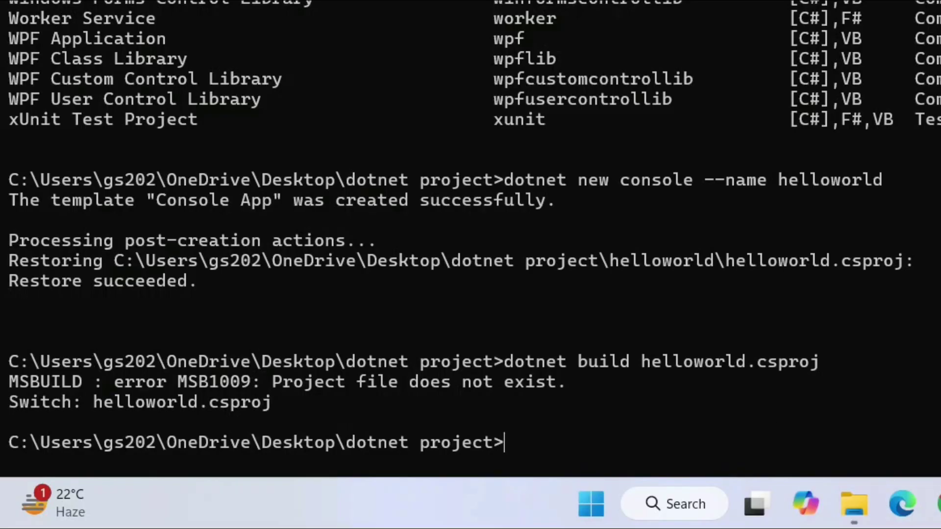
# - Highlight the MSB1009 project-file-not-found error and the current dotnet folder in the prompt
pyautogui.moveTo(124, 381); pyautogui.dragTo(549, 399)
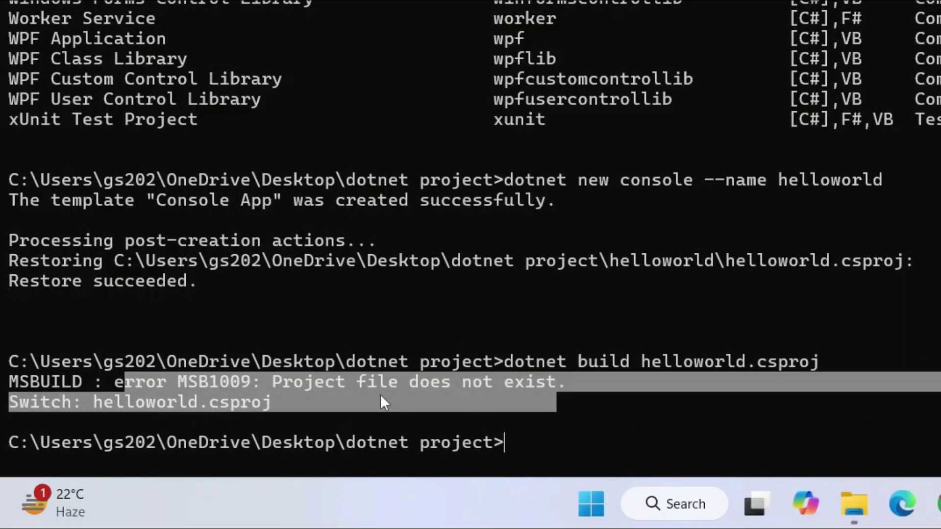
pyautogui.hotkey('ctrl', 'c')
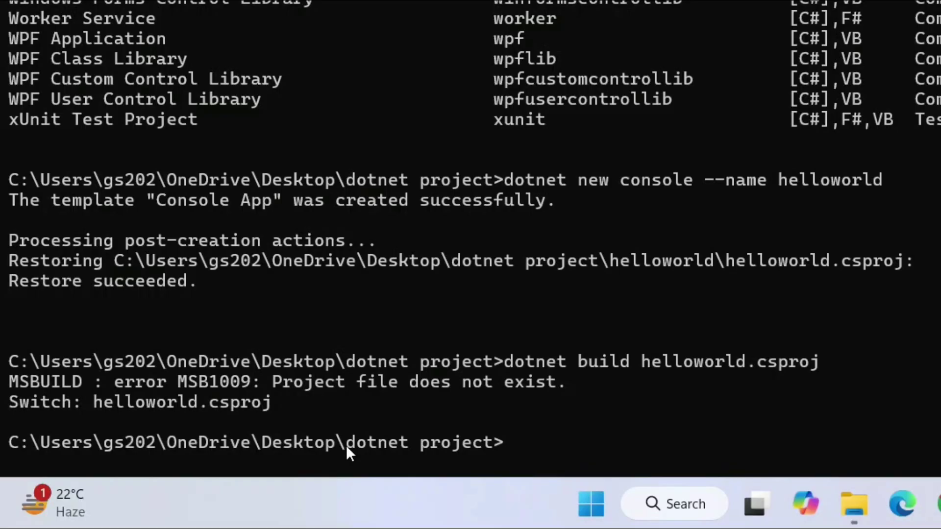
pyautogui.moveTo(316, 444); pyautogui.dragTo(567, 443)
pyautogui.hotkey('ctrl', 'c')
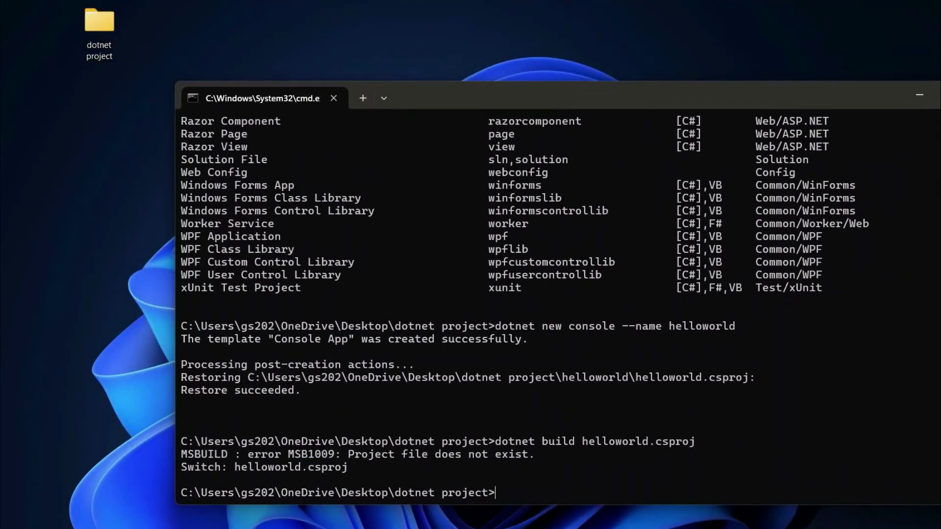
# - Bring Command Prompt forward, reposition it, and point out the current folder in the prompt
pyautogui.moveTo(454, 517)
pyautogui.click(520, 490)
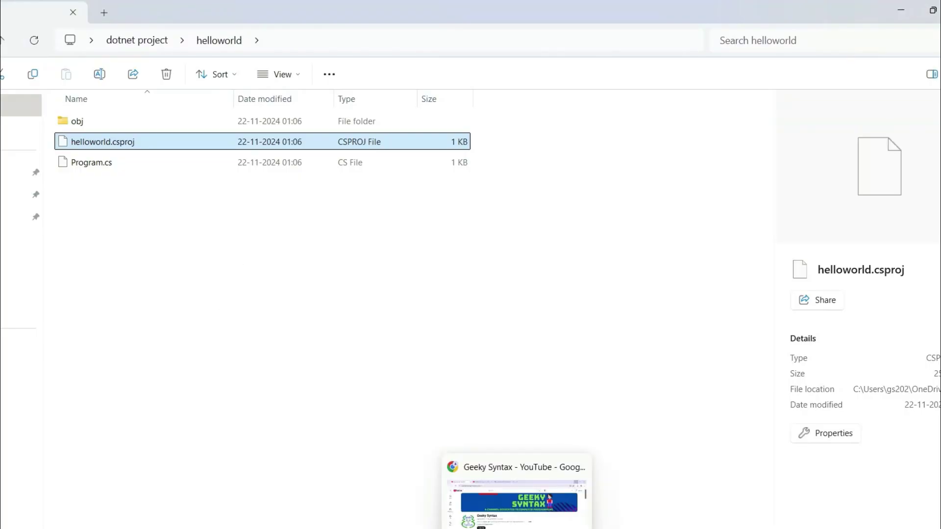
pyautogui.click(578, 505)
pyautogui.moveTo(414, 98); pyautogui.dragTo(469, 98)
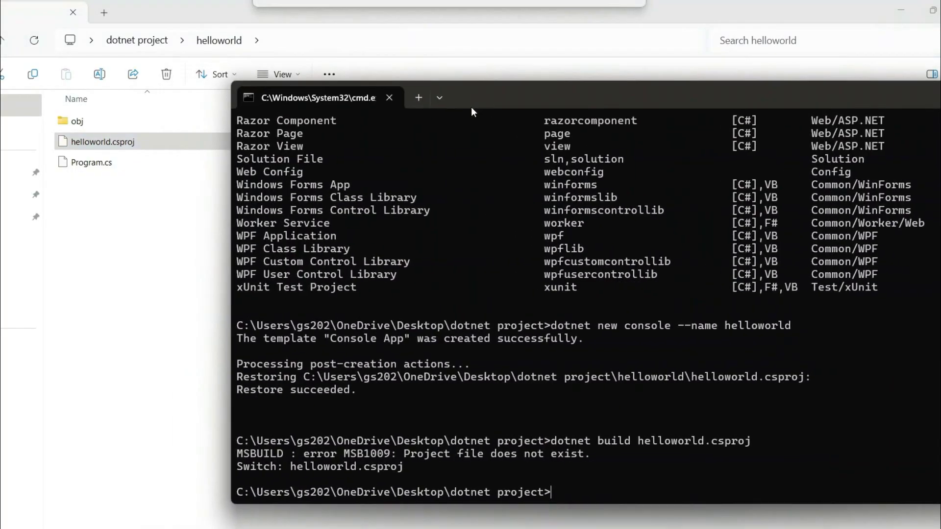
pyautogui.moveTo(450, 496); pyautogui.dragTo(587, 496)
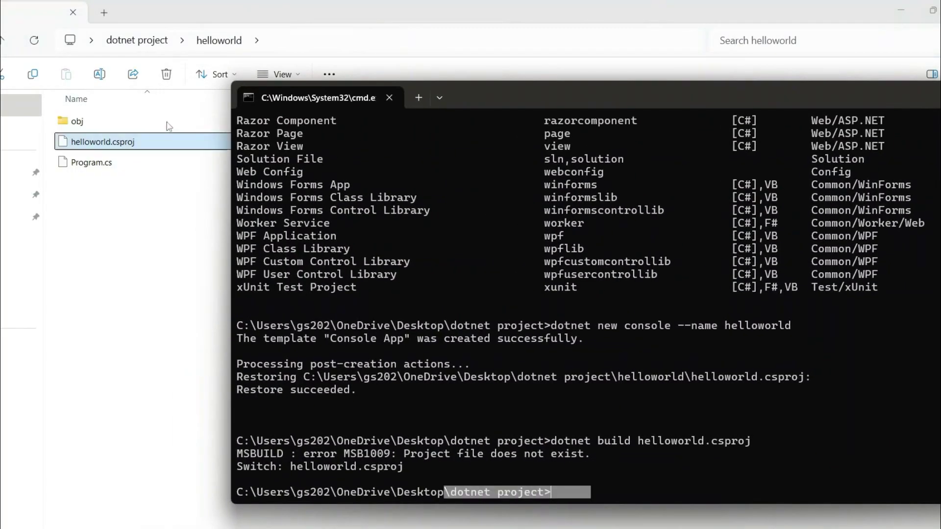
pyautogui.click(587, 455)
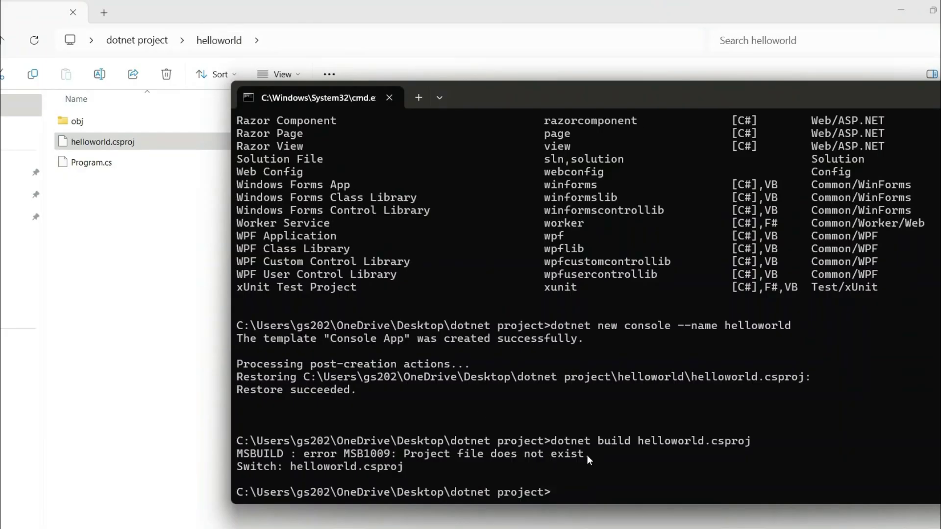
# - Change into the helloworld folder with cd helloworld
pyautogui.write('cd helloworld')
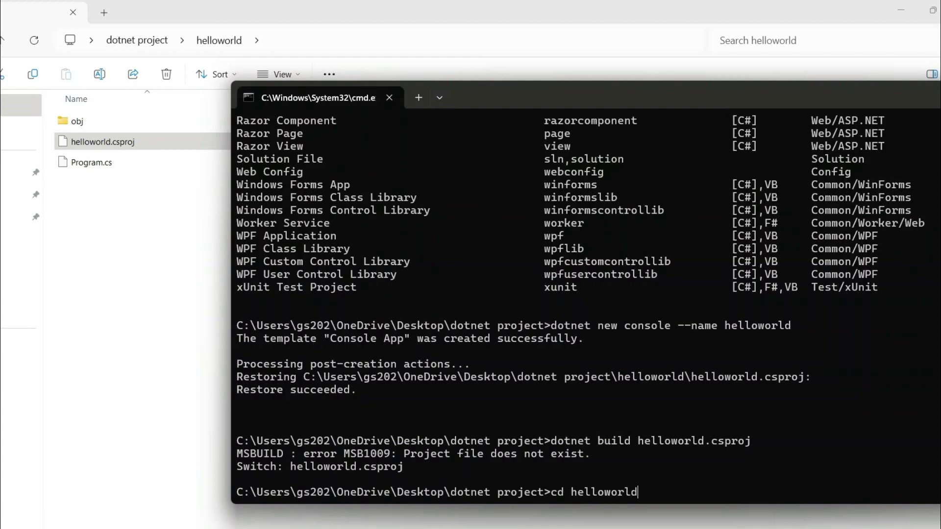
pyautogui.press('Return')
pyautogui.moveTo(526, 496); pyautogui.dragTo(706, 496)
pyautogui.click(545, 499)
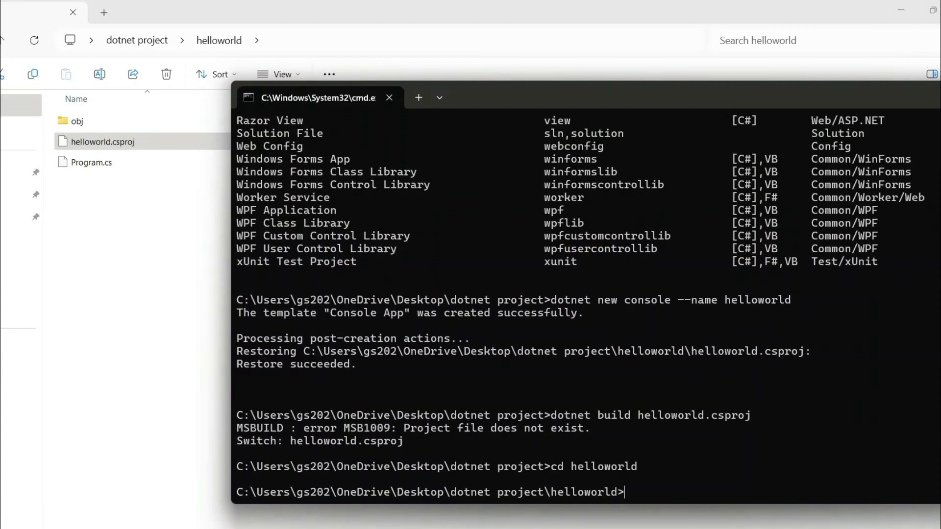
# - Rerun dotnet build helloworld.csproj from history and review the successful build result
pyautogui.press('Up')
pyautogui.press('Up')
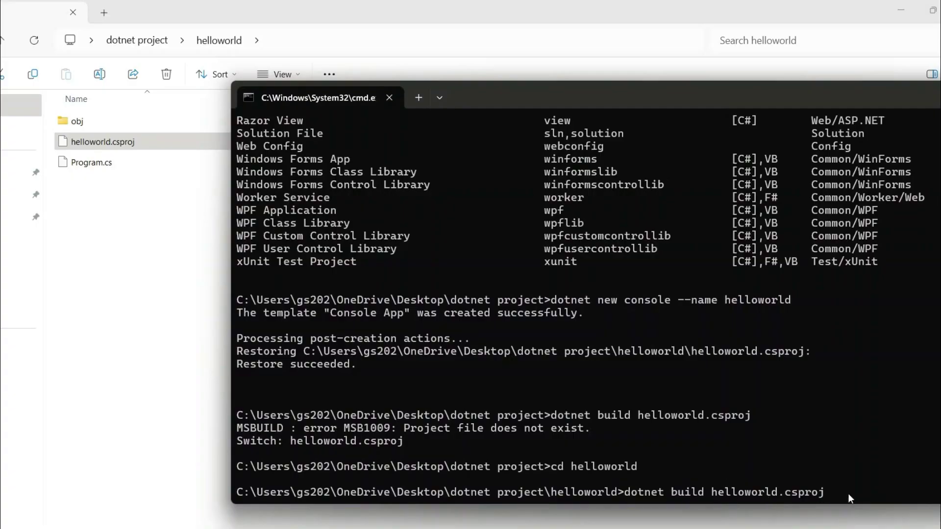
pyautogui.press('Return')
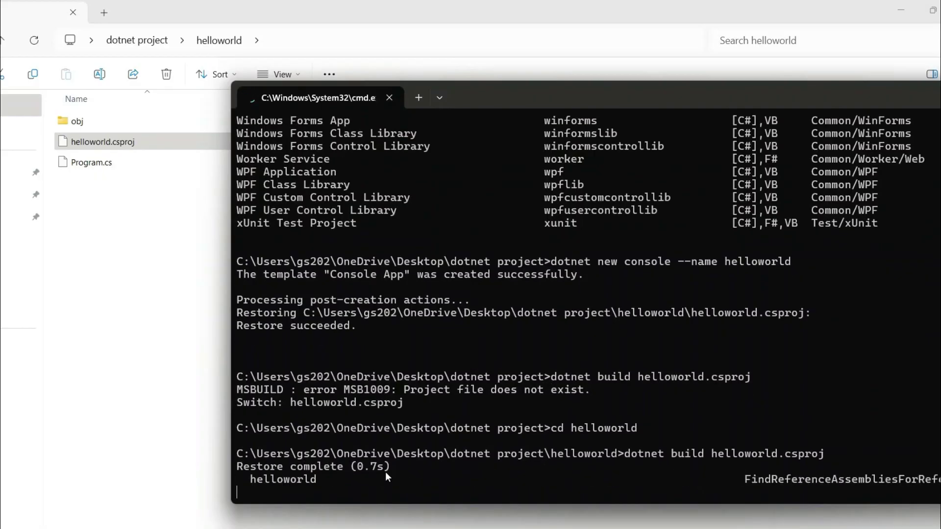
pyautogui.moveTo(477, 98); pyautogui.dragTo(380, 71)
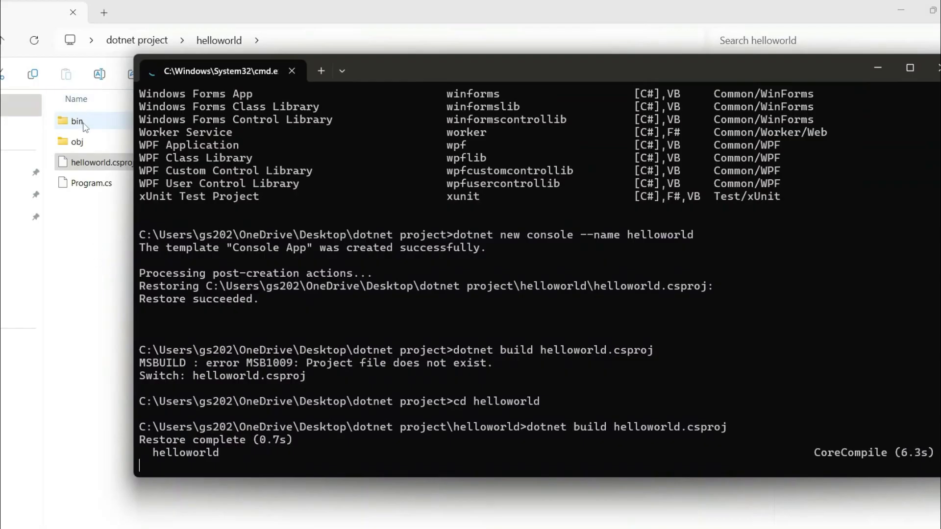
pyautogui.moveTo(173, 427); pyautogui.dragTo(379, 464)
pyautogui.click(361, 437)
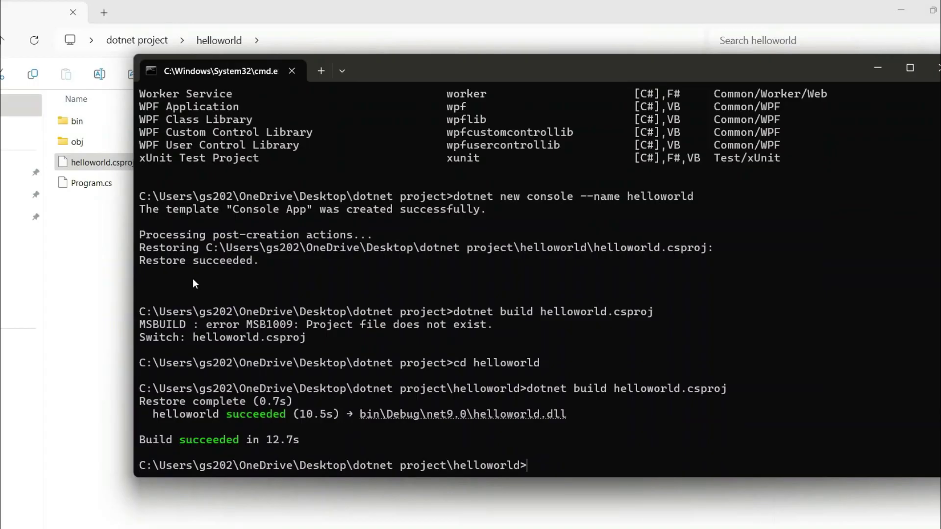
pyautogui.click(87, 126)
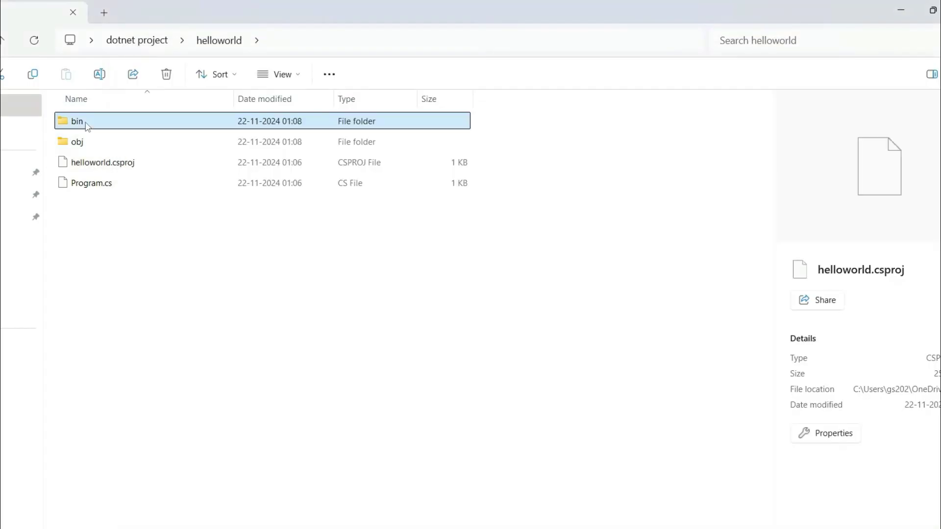
# - Navigate into bin\Debug\net9.0, select helloworld.exe, and return to Command Prompt
pyautogui.doubleClick(87, 125)
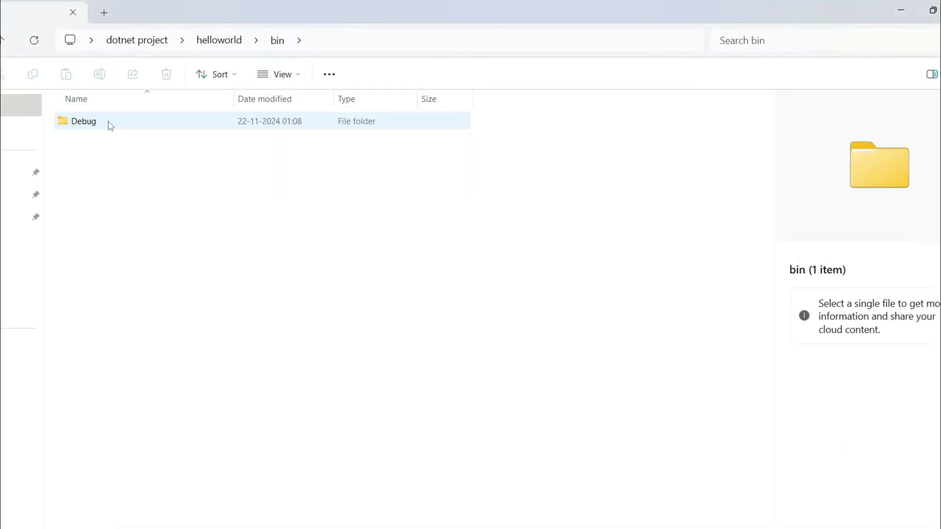
pyautogui.click(107, 122)
pyautogui.doubleClick(106, 122)
pyautogui.click(106, 122)
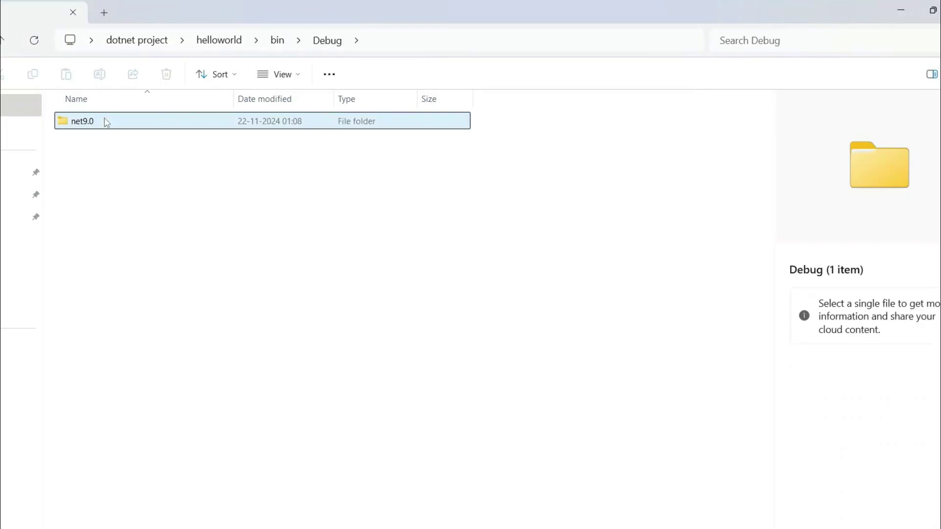
pyautogui.doubleClick(107, 122)
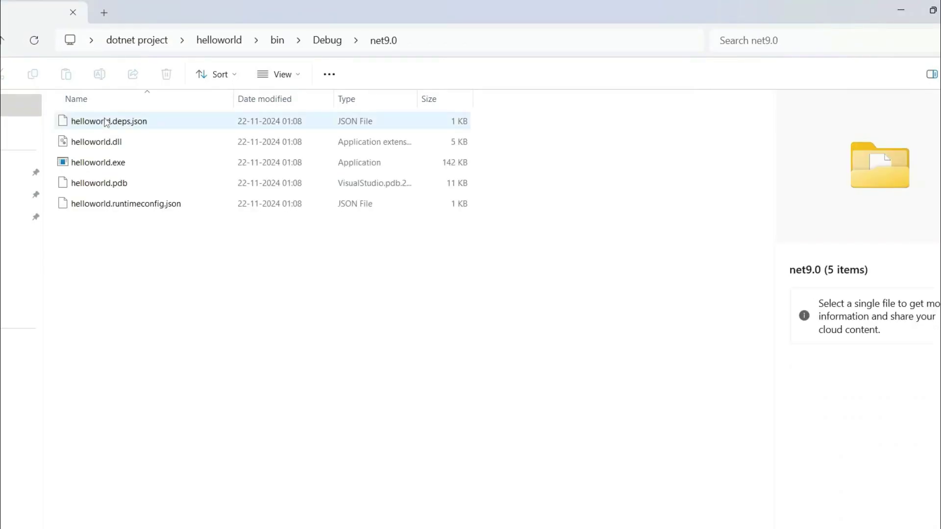
pyautogui.click(112, 164)
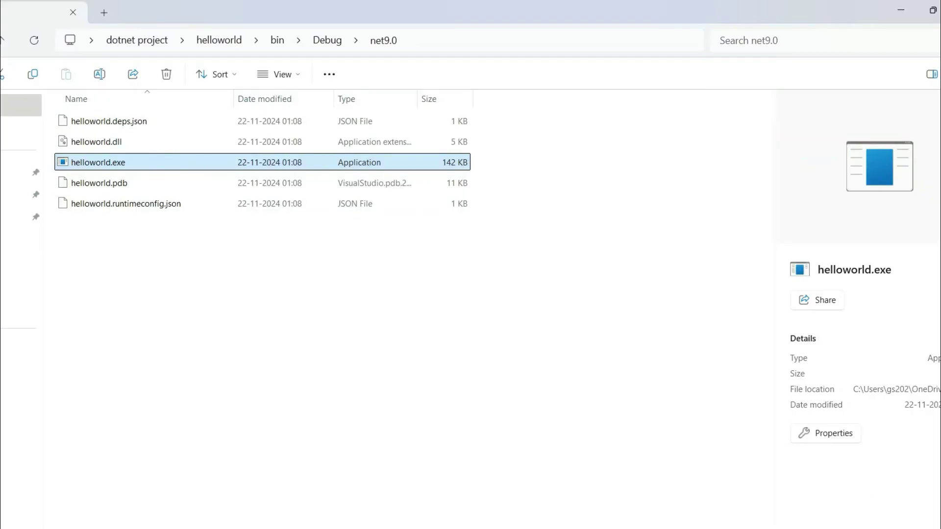
pyautogui.hotkey('alt', 'Tab')
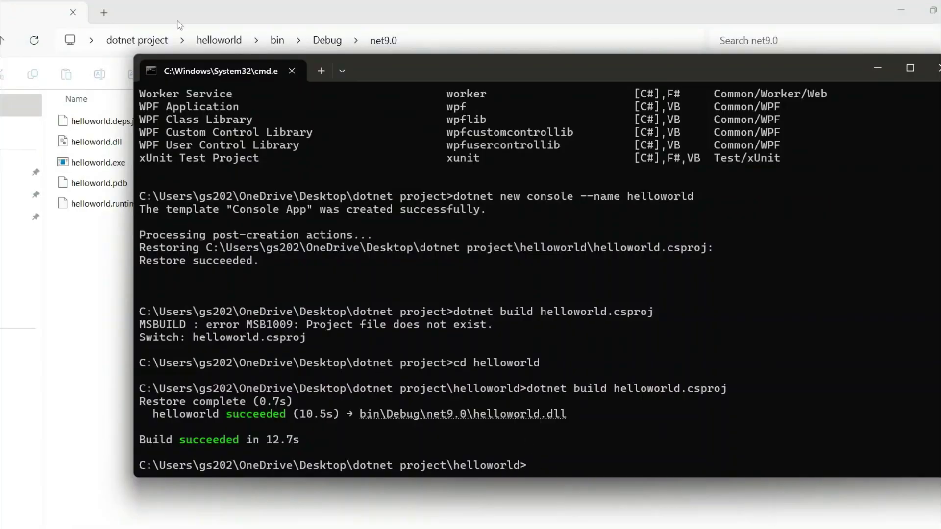
# - Change into bin\Debug\net9.0 by pasting the build output path after cd and trimming helloworld.dll
pyautogui.moveTo(425, 69); pyautogui.dragTo(436, 114)
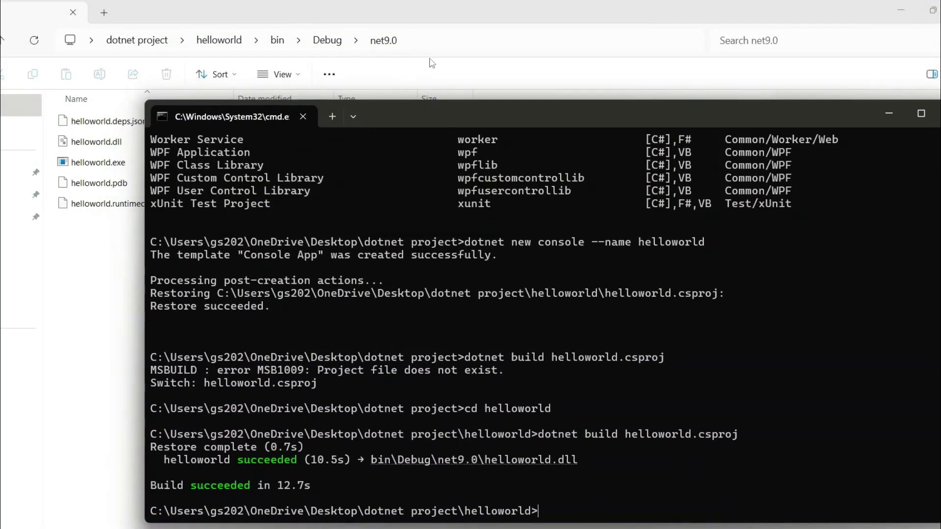
pyautogui.moveTo(513, 115); pyautogui.dragTo(482, 83)
pyautogui.write('cd')
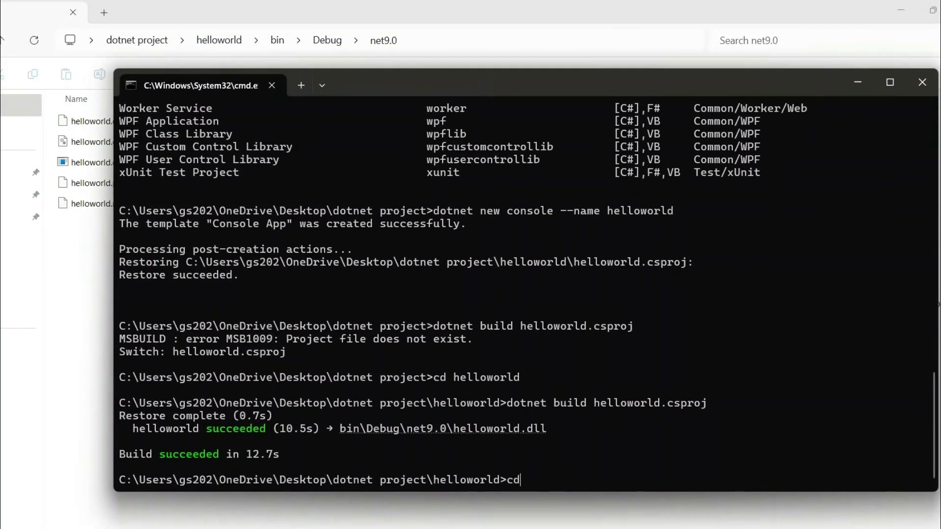
pyautogui.moveTo(550, 429); pyautogui.dragTo(346, 435)
pyautogui.hotkey('ctrl', 'c')
pyautogui.hotkey('ctrl', 'v')
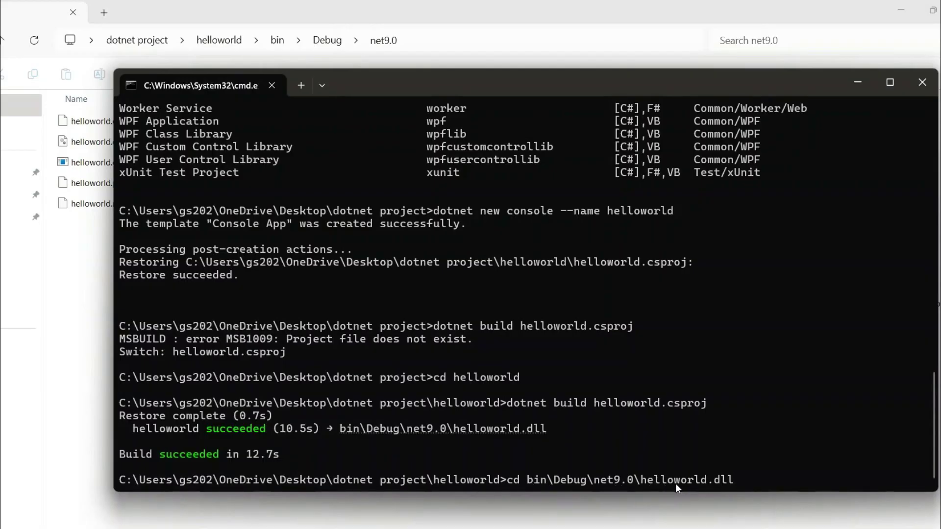
pyautogui.moveTo(764, 483); pyautogui.dragTo(654, 484)
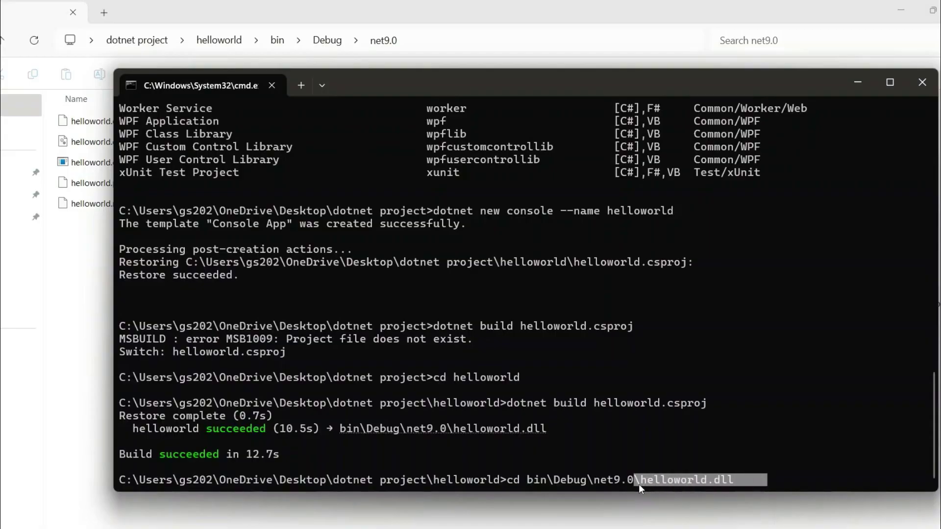
pyautogui.press('BackSpace')
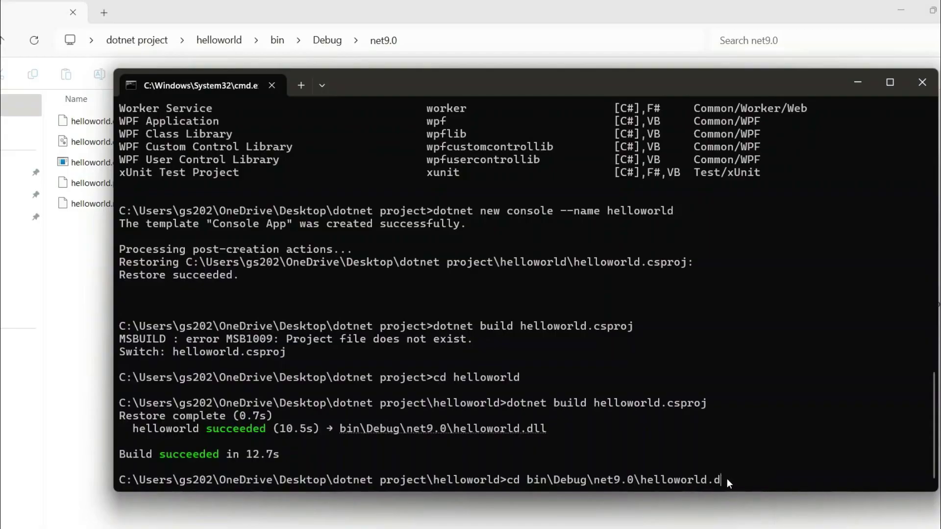
pyautogui.press('BackSpace')
pyautogui.press('BackSpace')
pyautogui.press('BackSpace')
pyautogui.press('BackSpace')
pyautogui.press('BackSpace')
pyautogui.press('BackSpace')
pyautogui.press('BackSpace')
pyautogui.press('BackSpace')
pyautogui.press('BackSpace')
pyautogui.press('BackSpace')
pyautogui.press('BackSpace')
pyautogui.press('BackSpace')
pyautogui.press('BackSpace')
pyautogui.press('BackSpace')
pyautogui.press('Return')
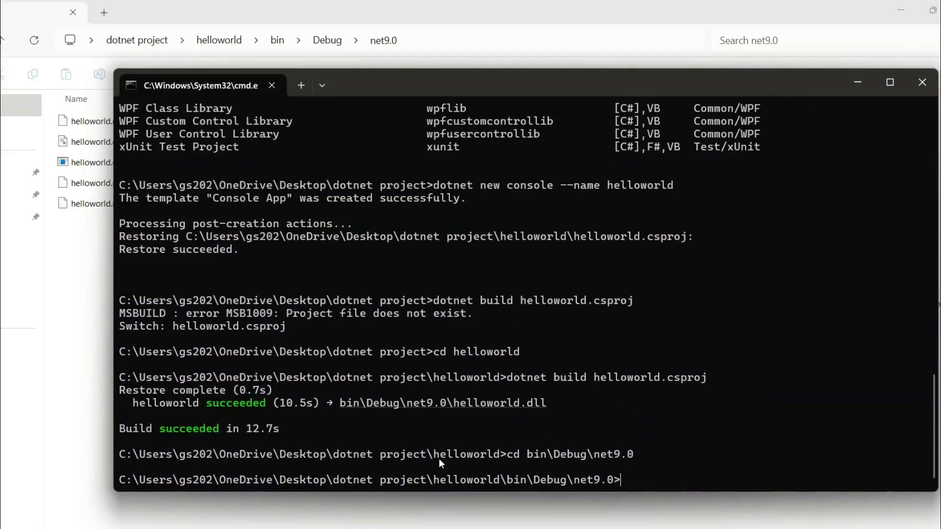
# - Run helloworld.exe and highlight its Hello, World! output
pyautogui.moveTo(524, 483); pyautogui.dragTo(673, 484)
pyautogui.rightClick(690, 471)
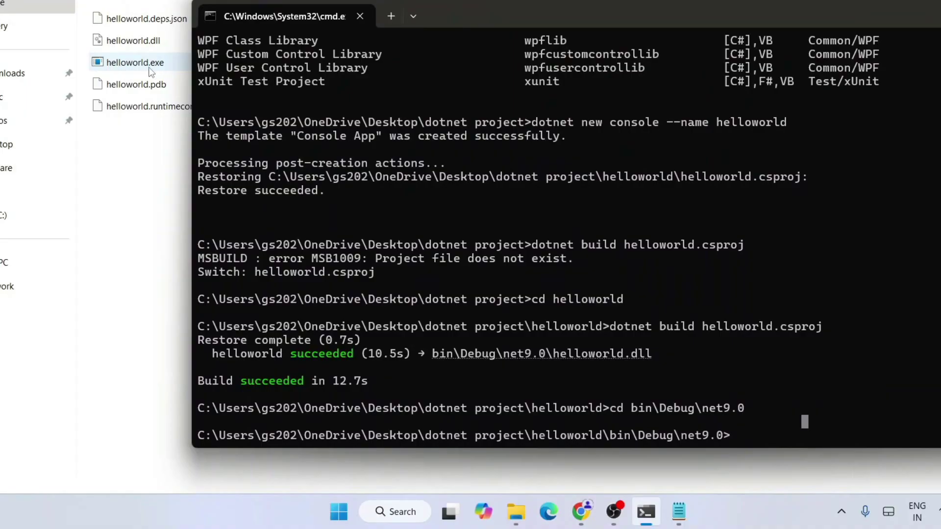
pyautogui.write('helloworld')
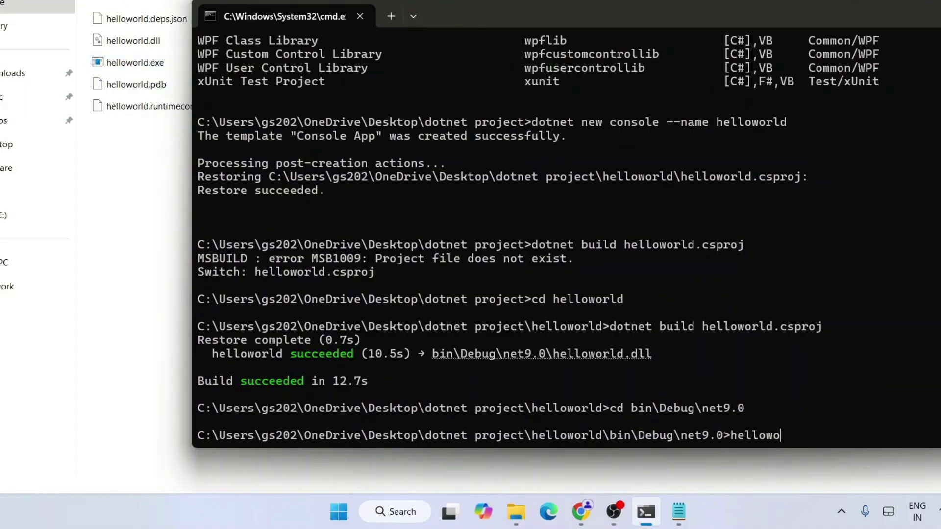
pyautogui.write('.exe')
pyautogui.press('Return')
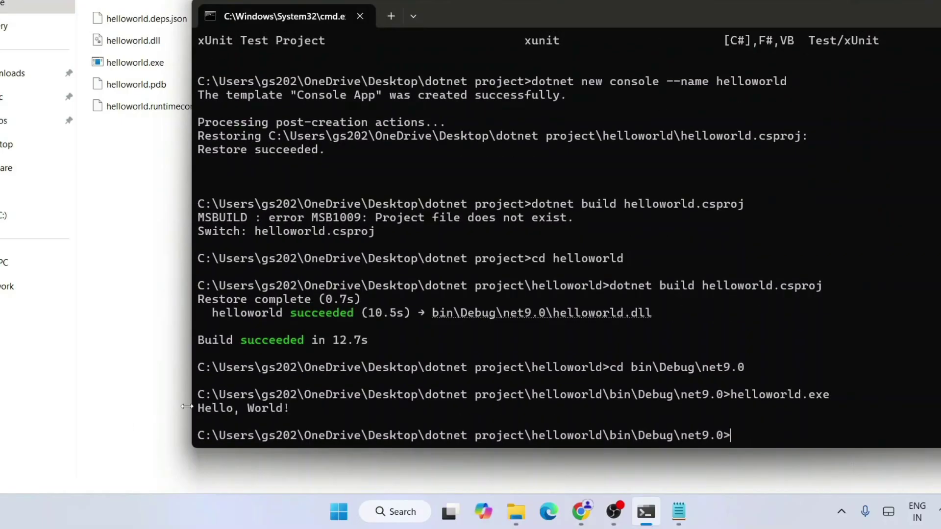
pyautogui.moveTo(314, 404); pyautogui.dragTo(113, 404)
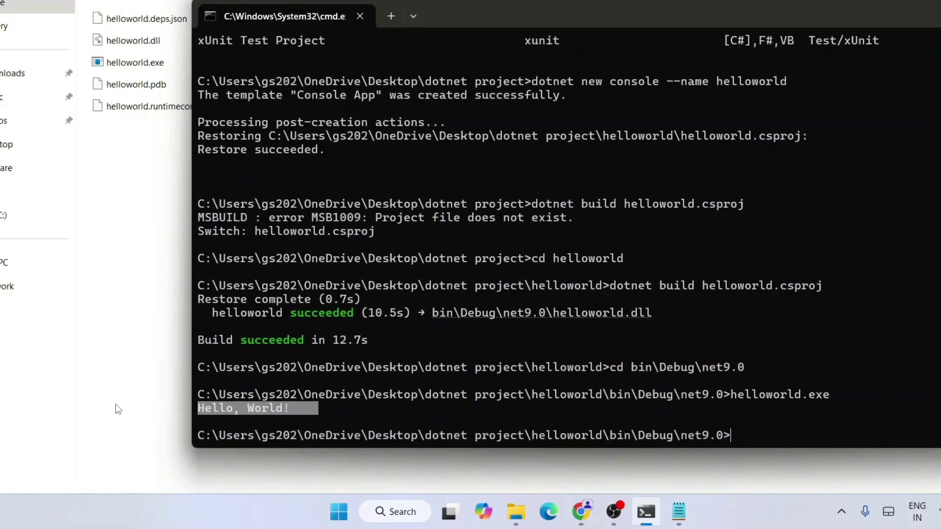
# - Highlight the WriteLine("Hello, World!") statement in Program.cs in Notepad
pyautogui.click(679, 511)
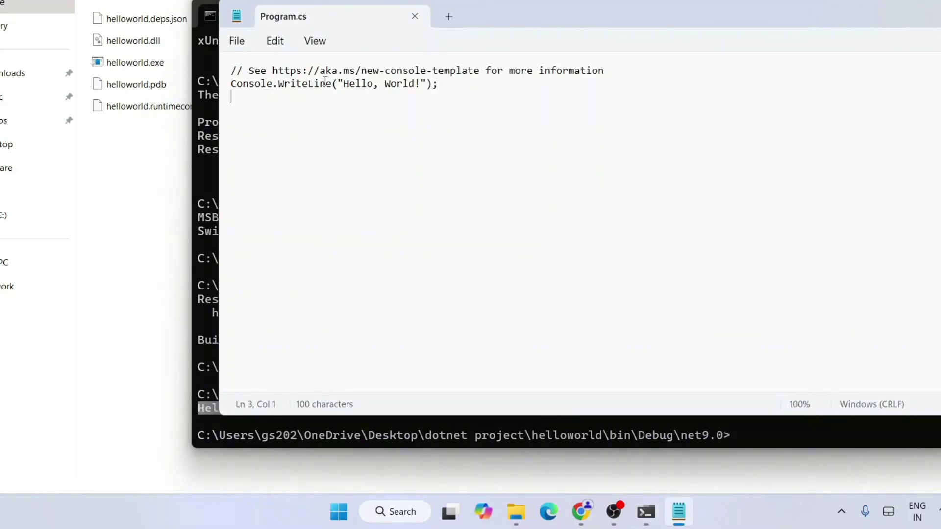
pyautogui.moveTo(325, 84); pyautogui.dragTo(550, 94)
pyautogui.click(377, 79)
pyautogui.moveTo(266, 83); pyautogui.dragTo(534, 94)
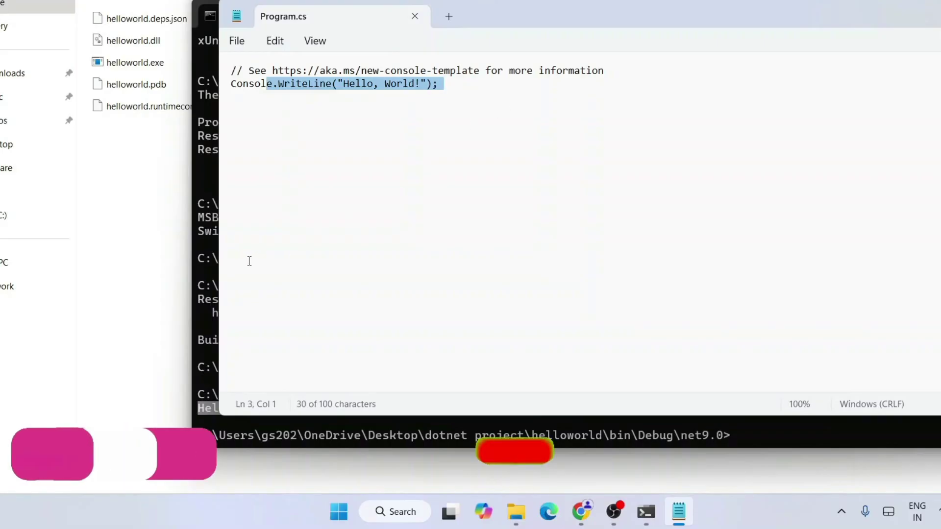